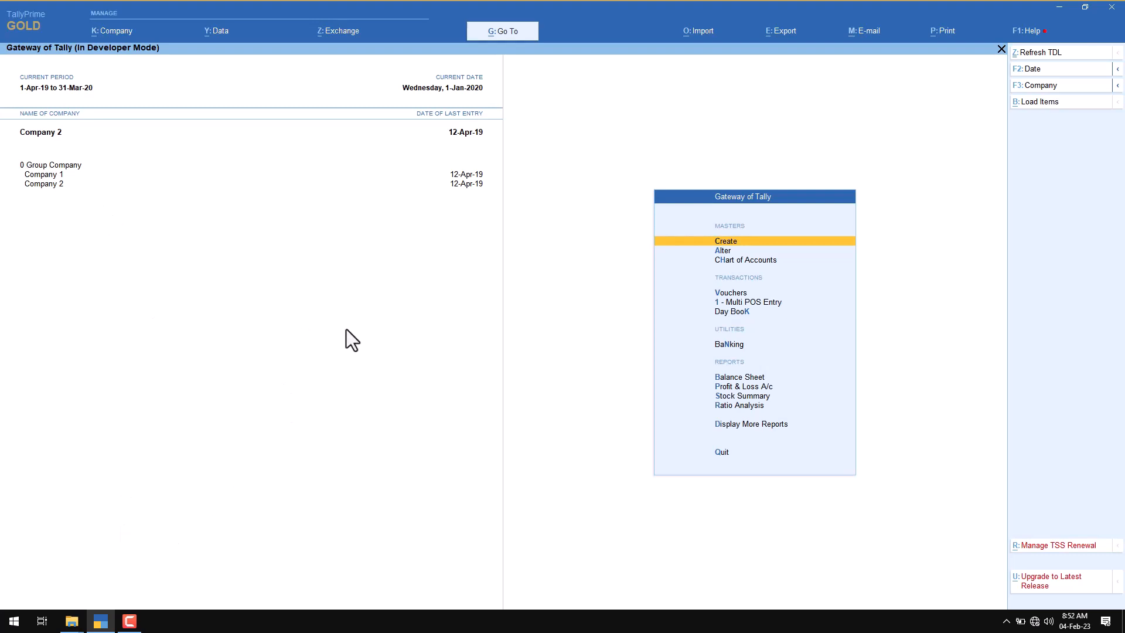
Switch to Company 1 and view its Stock Summary, then return to the Gateway of Tally
{"action": "left_click", "coordinate": [58, 175]}
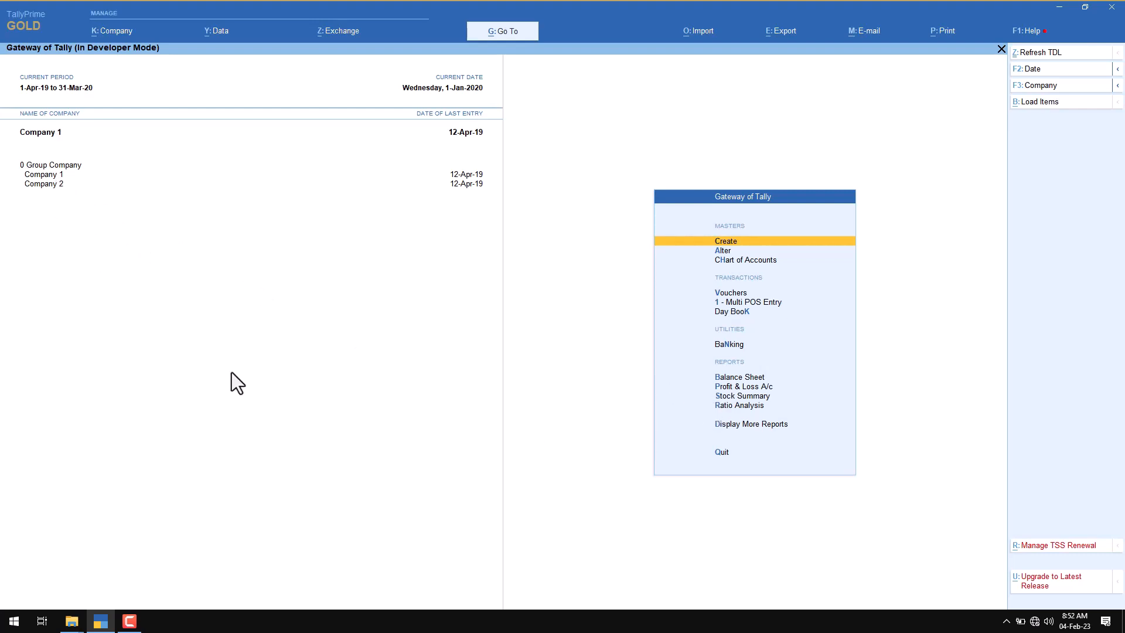
{"action": "left_click", "coordinate": [738, 396]}
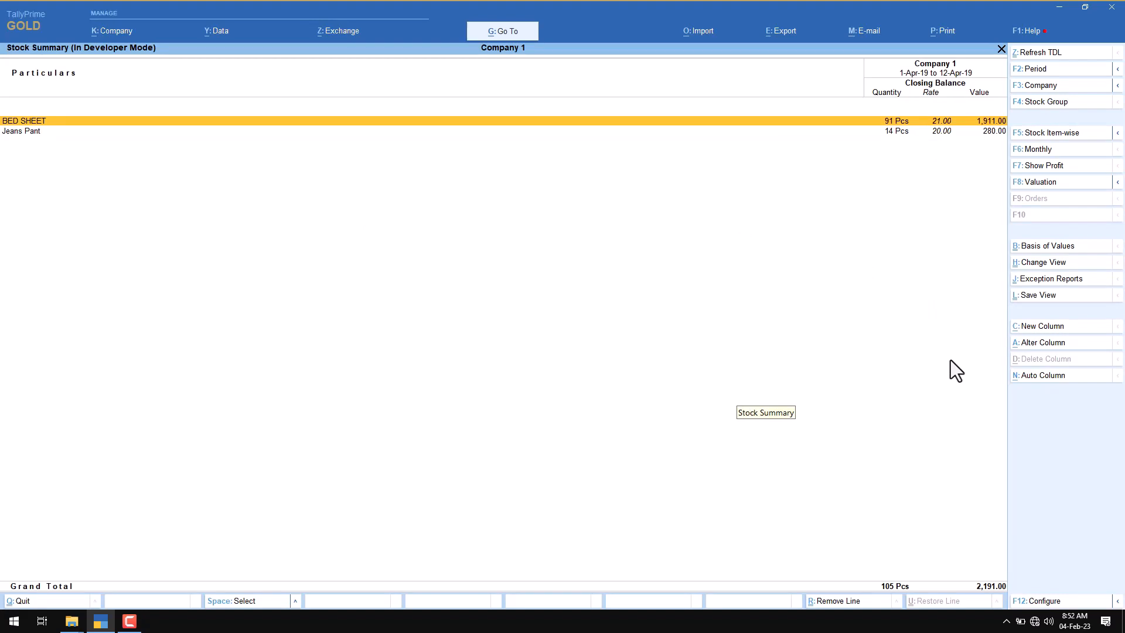
{"action": "key", "text": "Escape"}
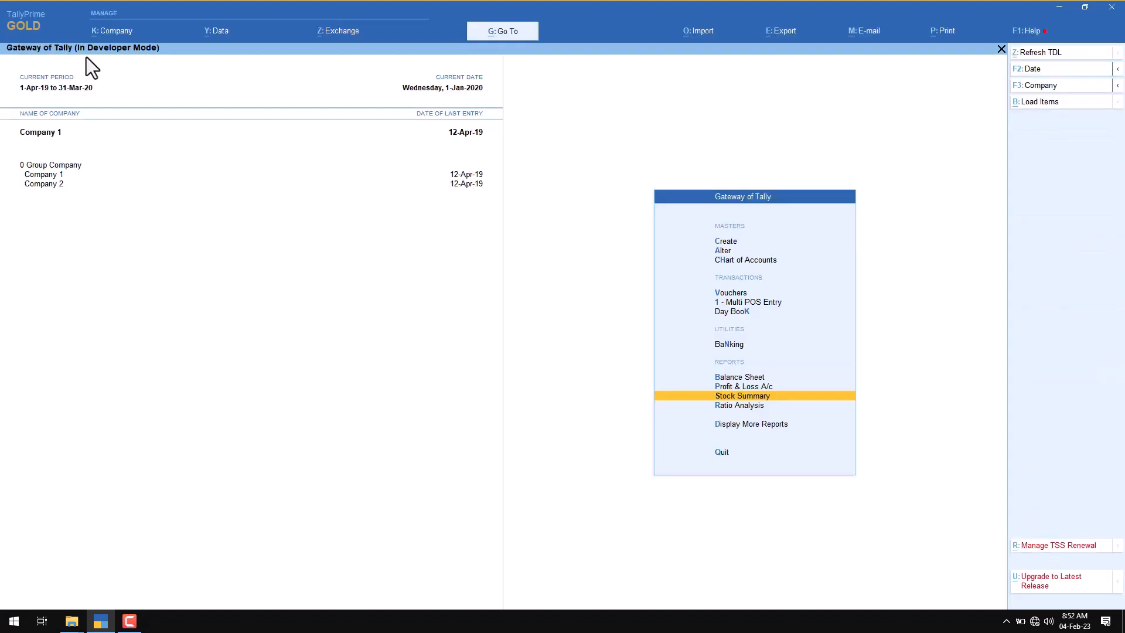
Open the company features of Company 1 and check its GST registration details
{"action": "left_click", "coordinate": [111, 31]}
{"action": "key", "text": "F11"}
{"action": "key", "text": "Return"}
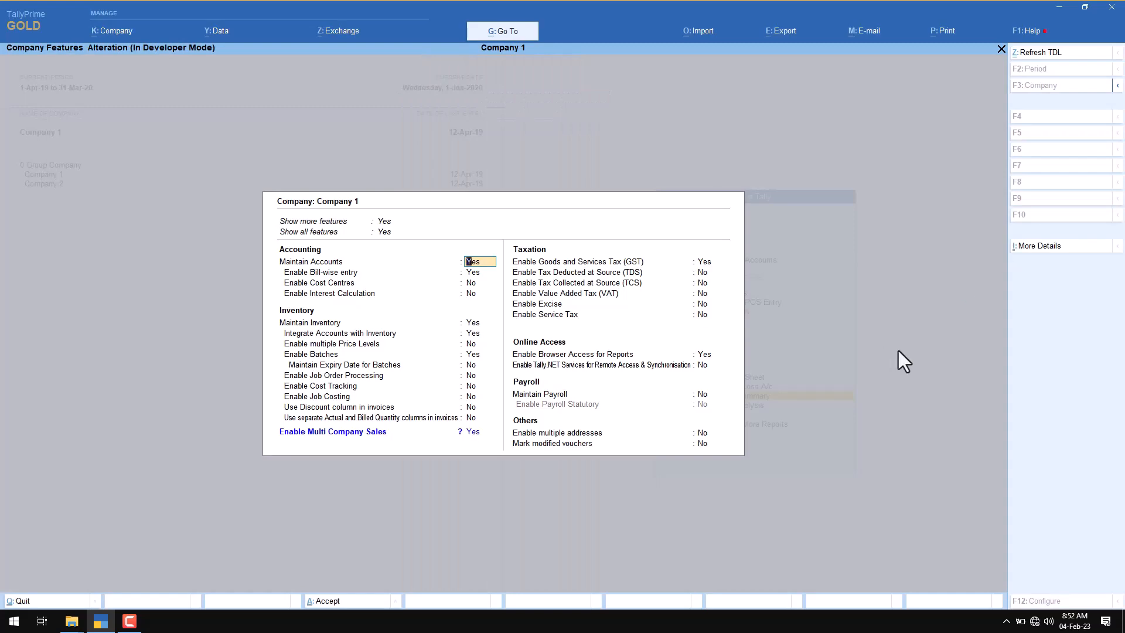
{"action": "left_click", "coordinate": [704, 262]}
{"action": "left_click", "coordinate": [705, 261]}
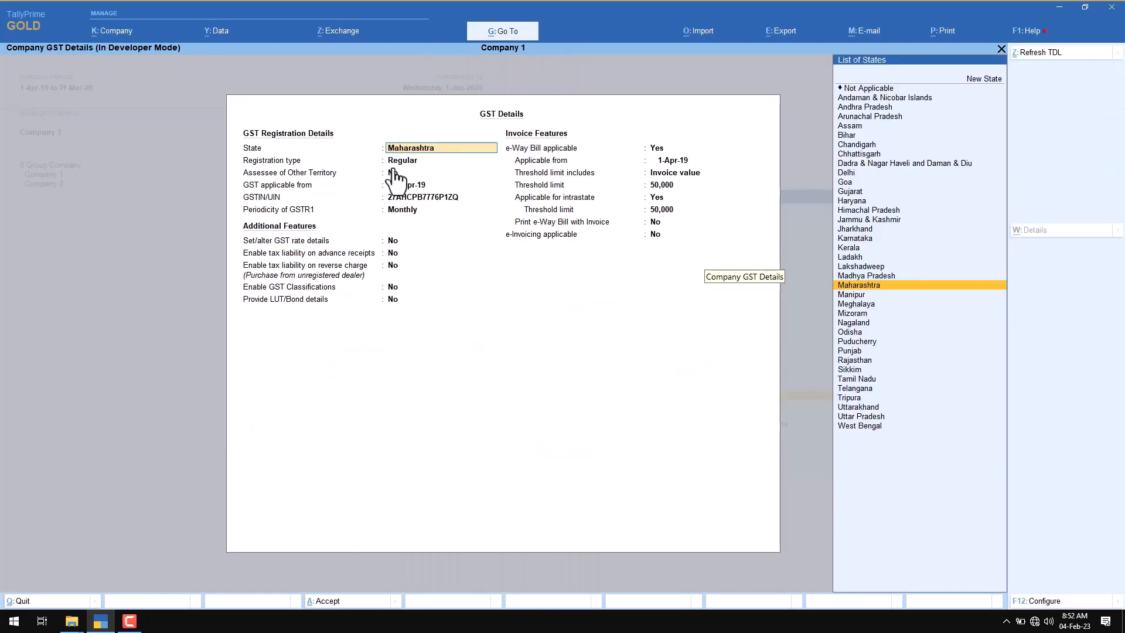
{"action": "key", "text": "BackSpace"}
{"action": "key", "text": "Escape"}
{"action": "key", "text": "y"}
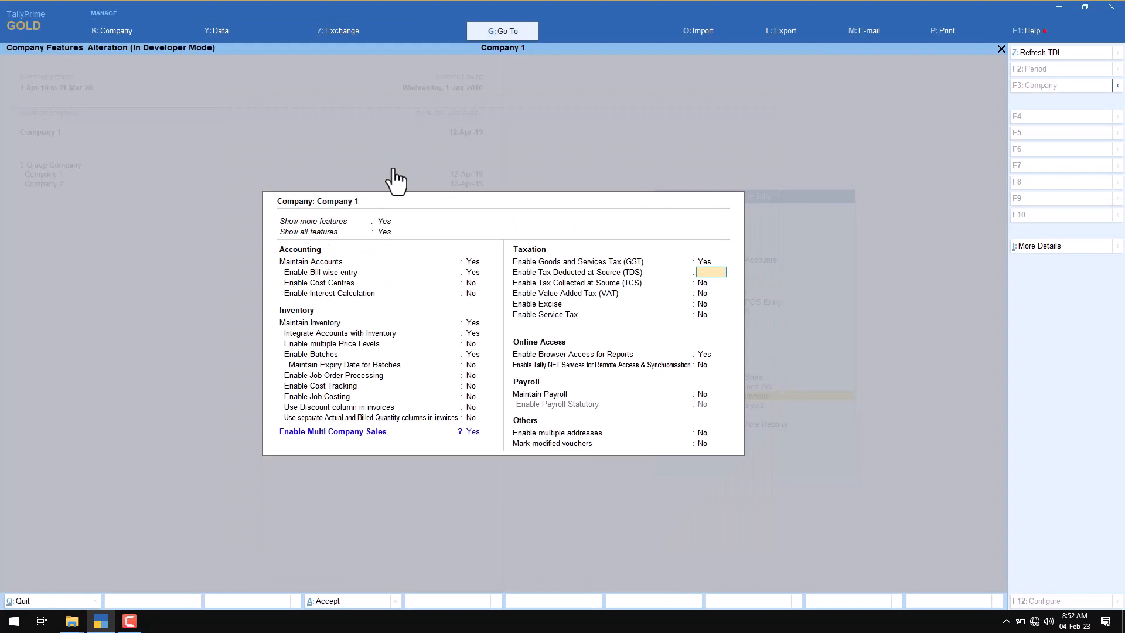
Check the GST registration details of Company 2 and leave its company features
{"action": "left_click", "coordinate": [704, 262]}
{"action": "left_click", "coordinate": [705, 261]}
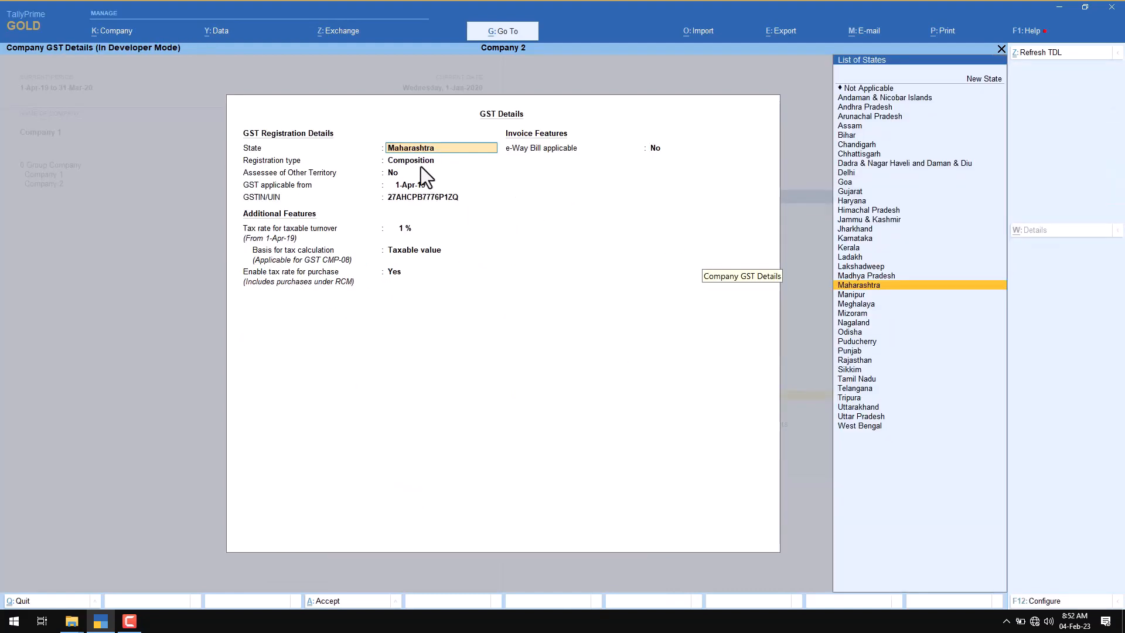
{"action": "key", "text": "ctrl+a"}
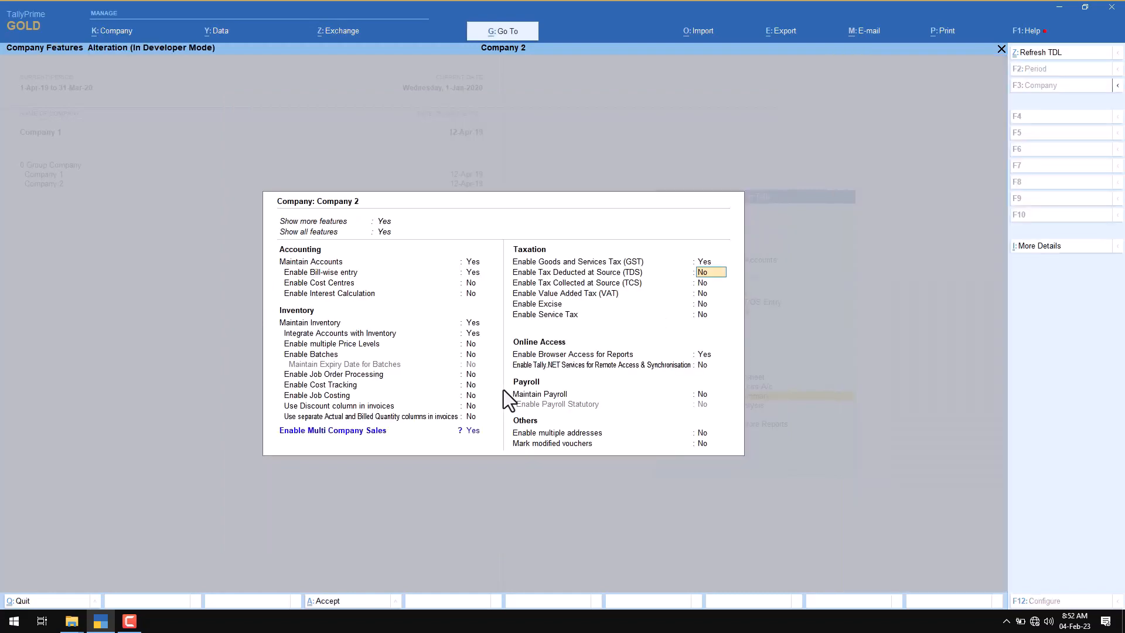
{"action": "key", "text": "Escape"}
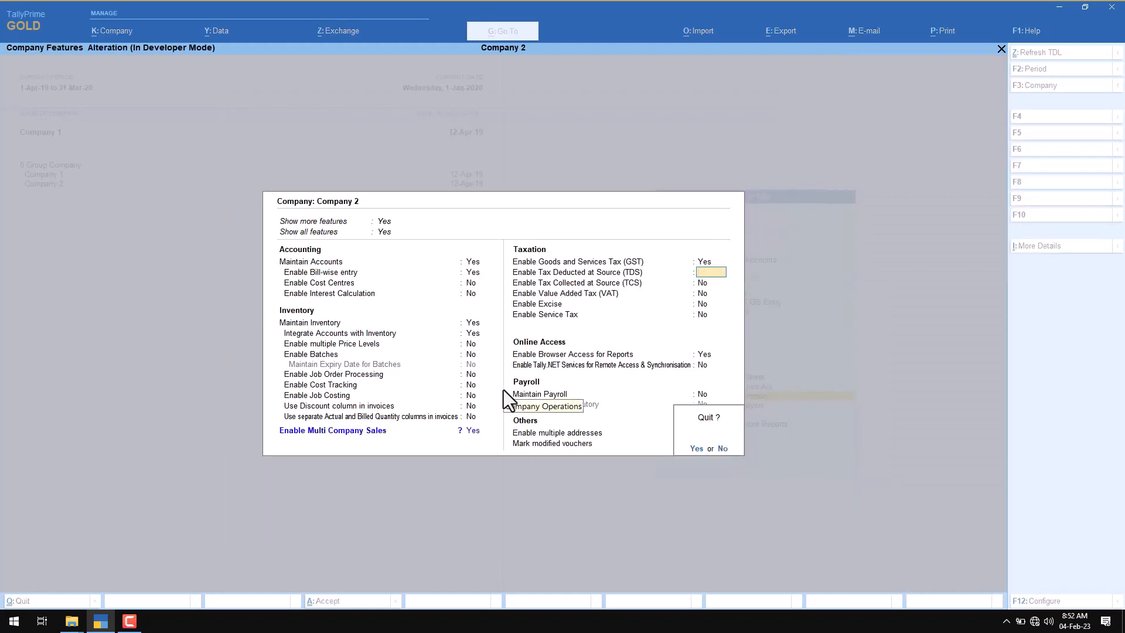
{"action": "key", "text": "y"}
{"action": "key", "text": "Escape"}
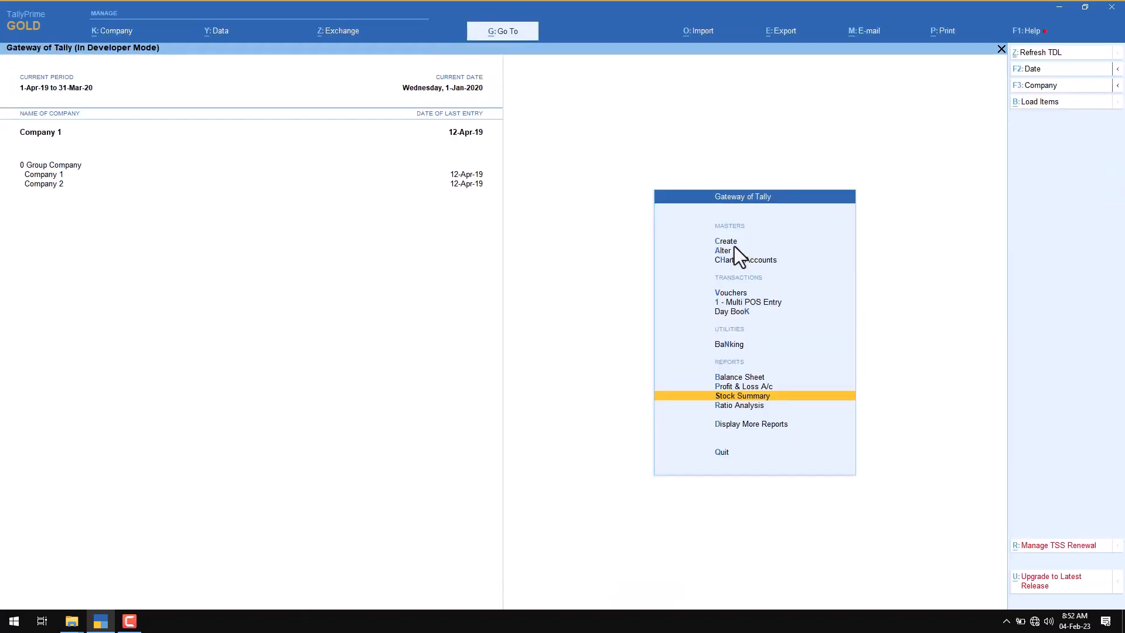
View the Stock Summary of Company 2, change it to Company 1, and return to the Gateway of Tally
{"action": "left_click", "coordinate": [60, 186]}
{"action": "key", "text": "Return"}
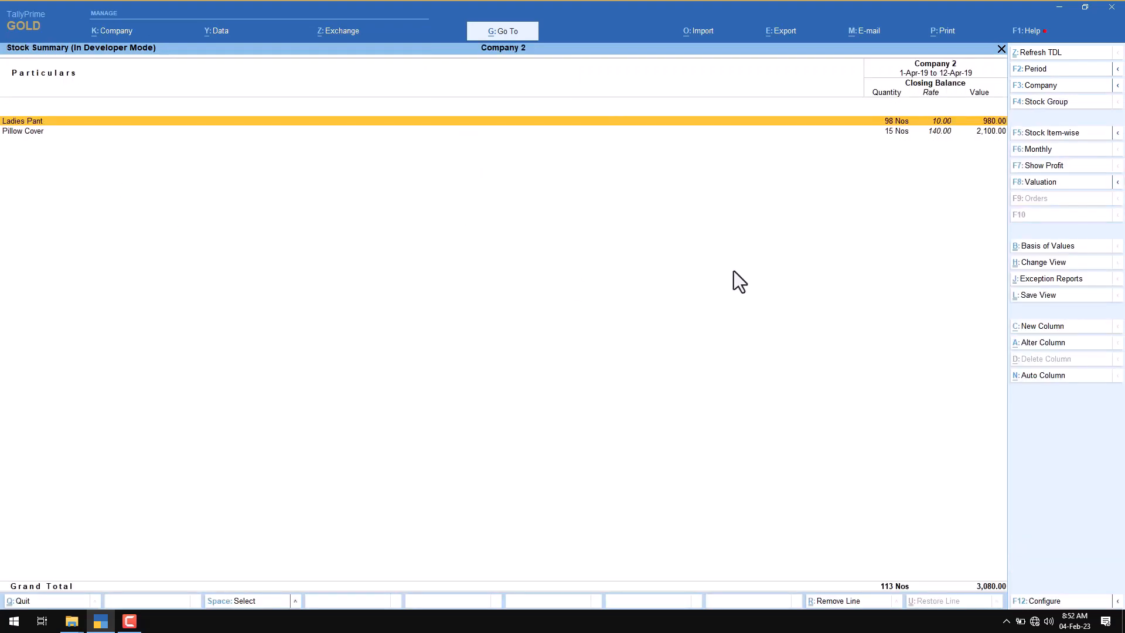
{"action": "key", "text": "F3"}
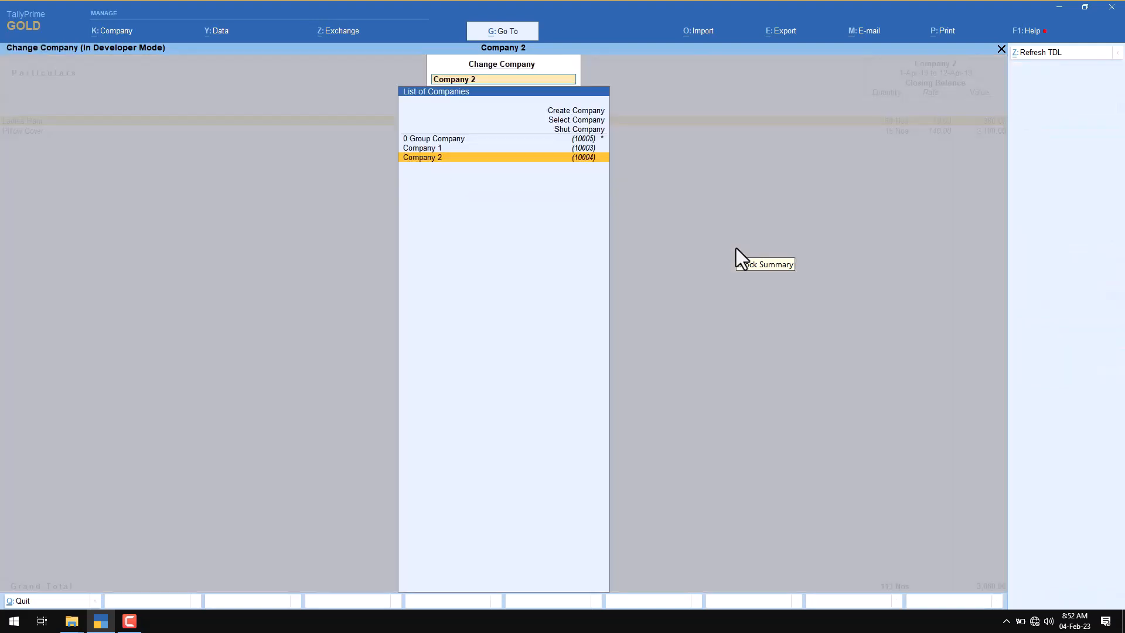
{"action": "key", "text": "Up"}
{"action": "key", "text": "Return"}
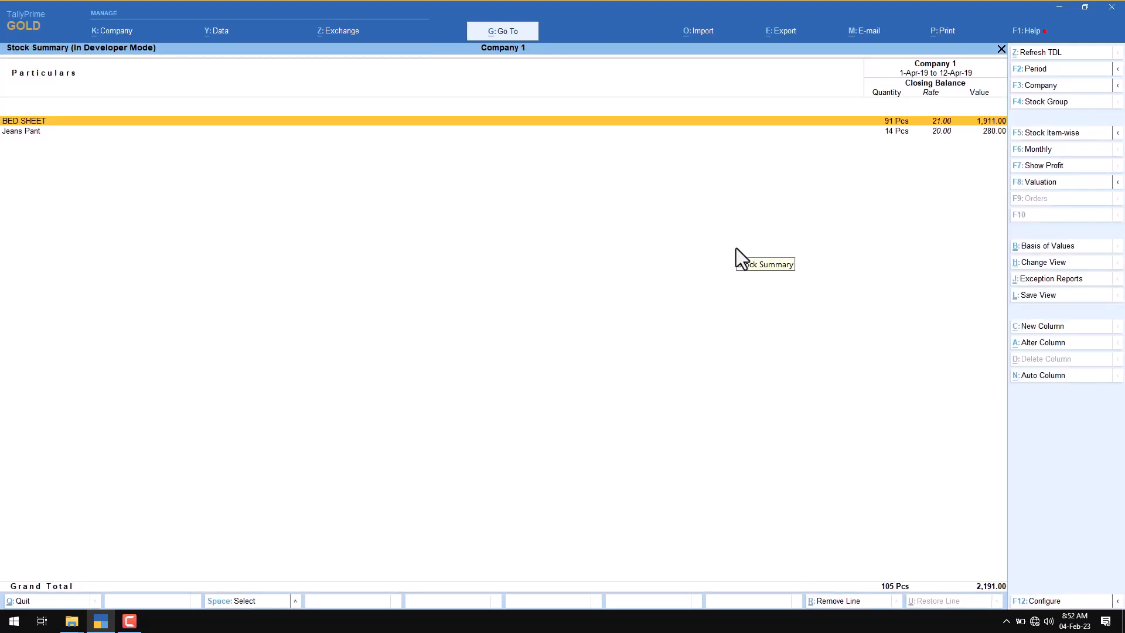
{"action": "key", "text": "Escape"}
{"action": "key", "text": "Escape"}
{"action": "key", "text": "n"}
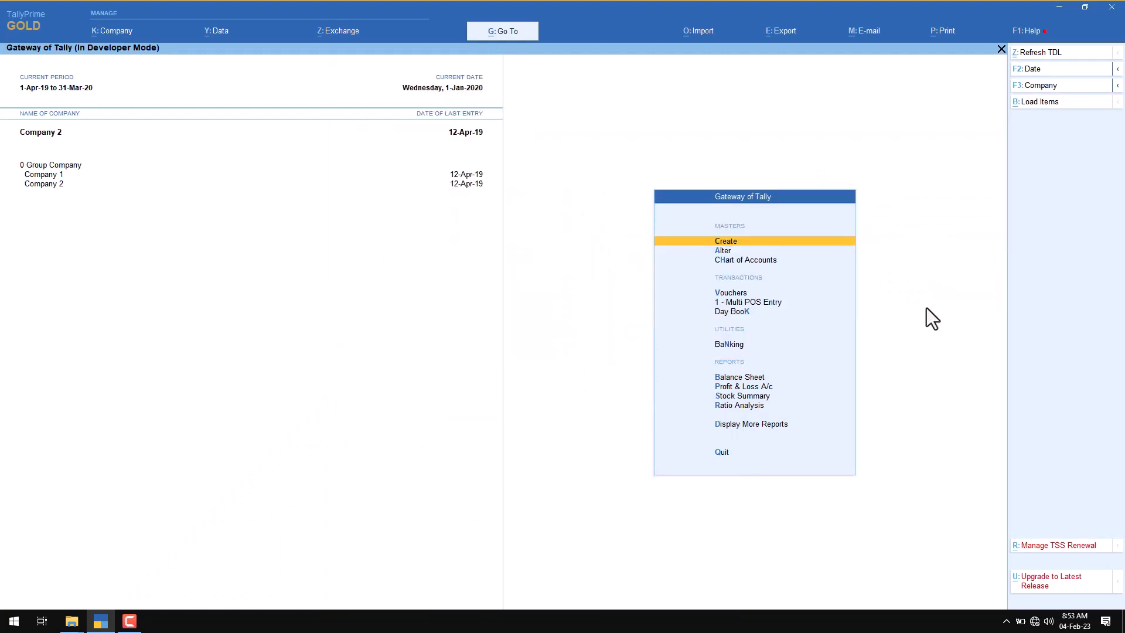
Start a Multi POS entry and add BED SHEET from Company 1 at a rate of 500
{"action": "key", "text": "1"}
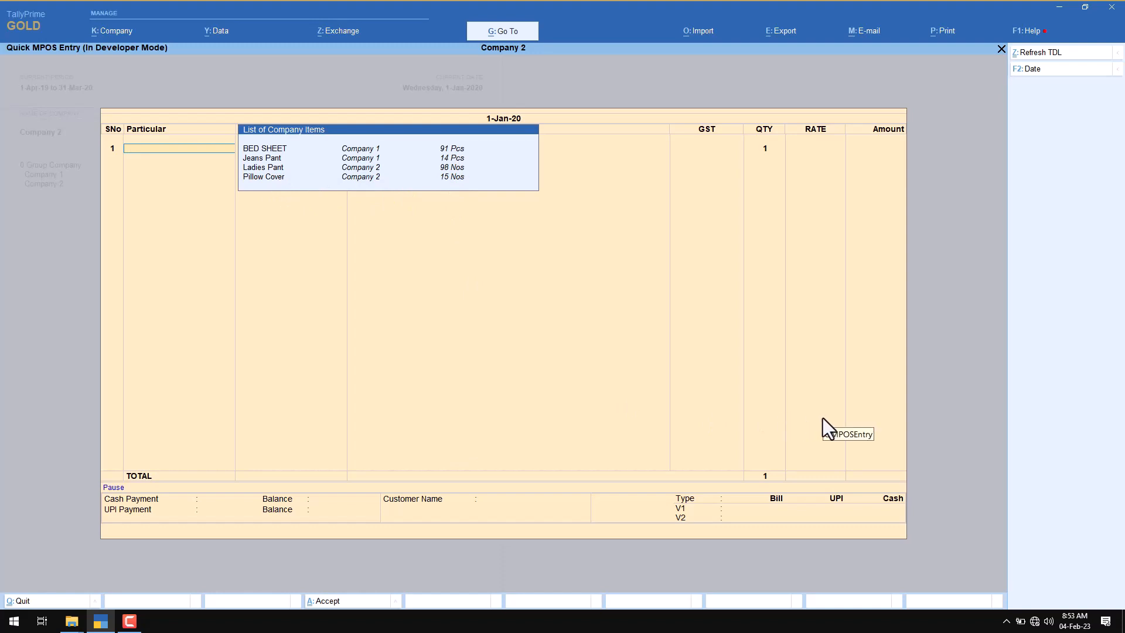
{"action": "key", "text": "Down"}
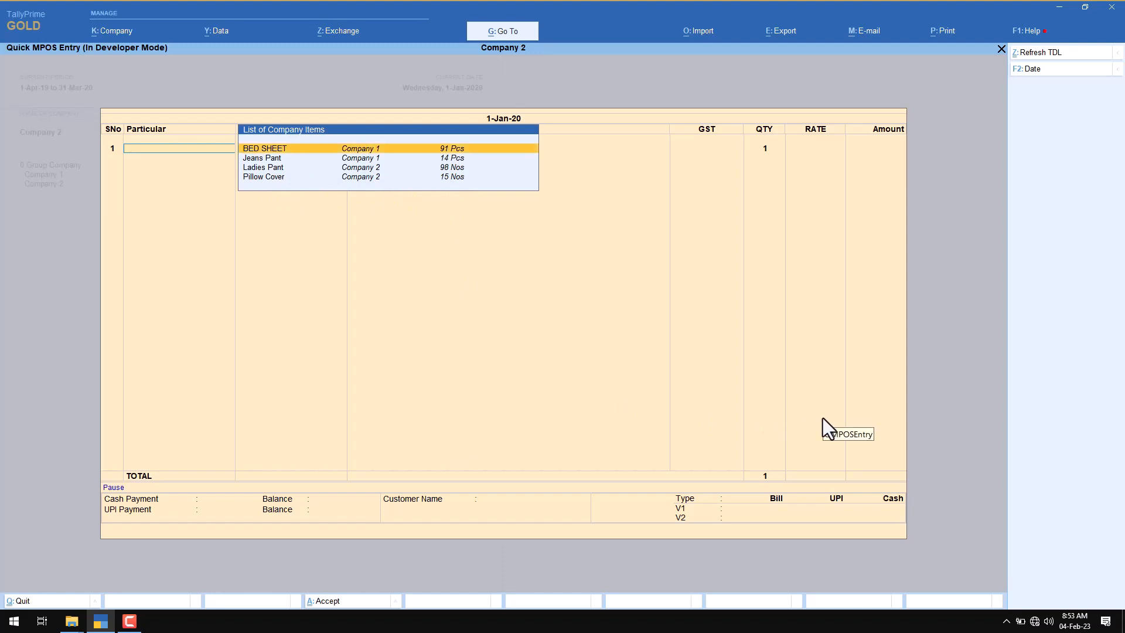
{"action": "key", "text": "Return"}
{"action": "type", "text": "5"}
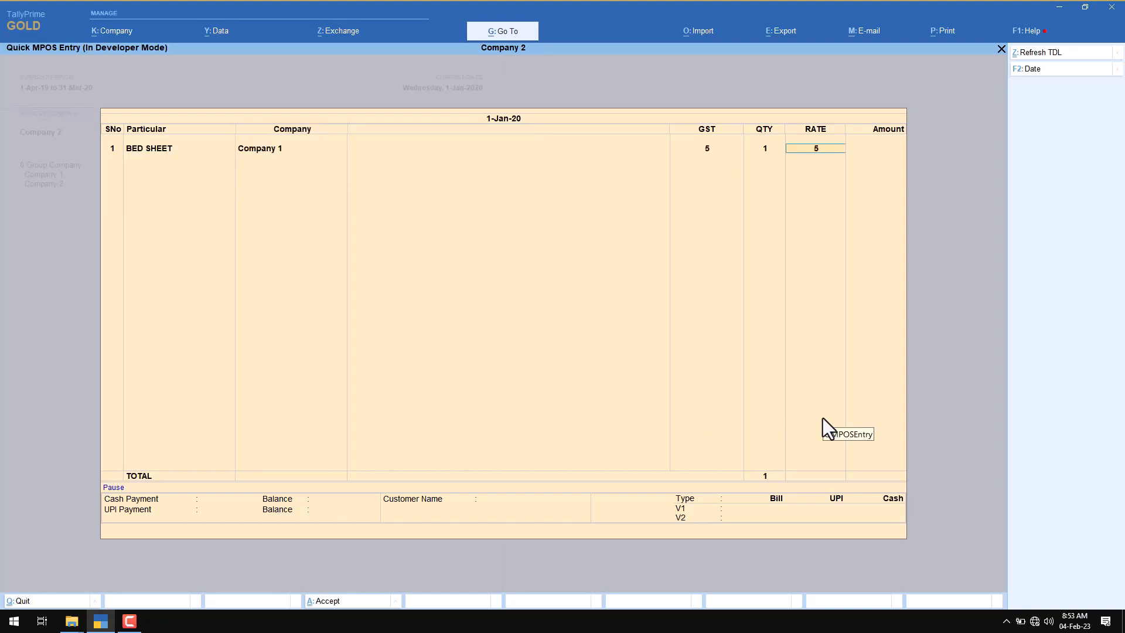
{"action": "type", "text": "00"}
{"action": "key", "text": "Return"}
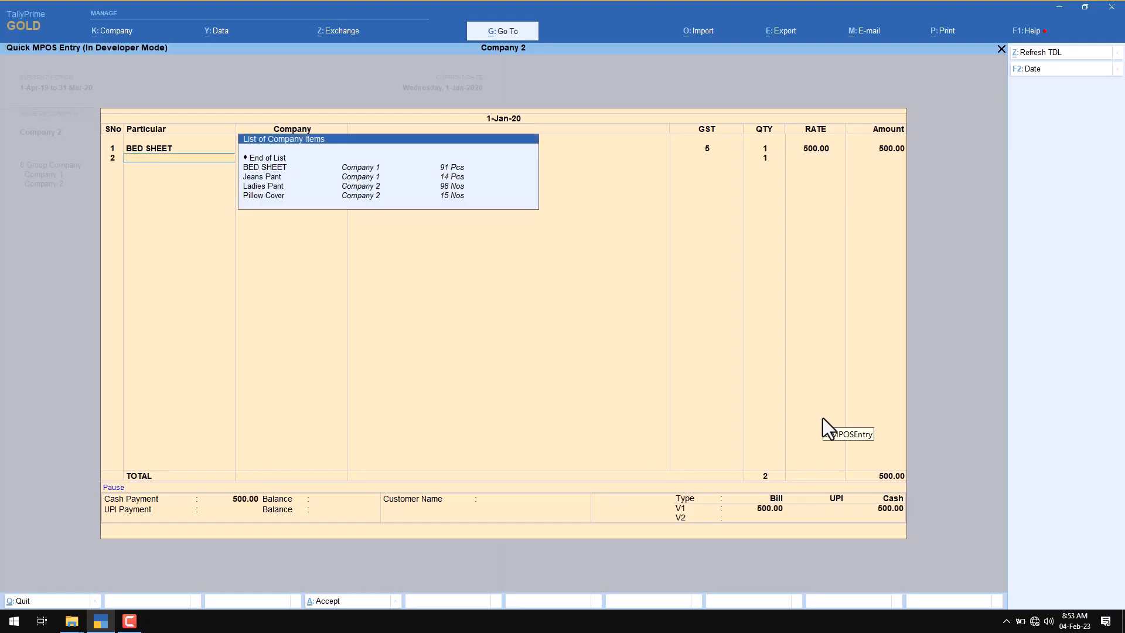
Add Ladies Pant from Company 2 as the second item at a rate of 400
{"action": "key", "text": "Down"}
{"action": "key", "text": "Down"}
{"action": "key", "text": "Down"}
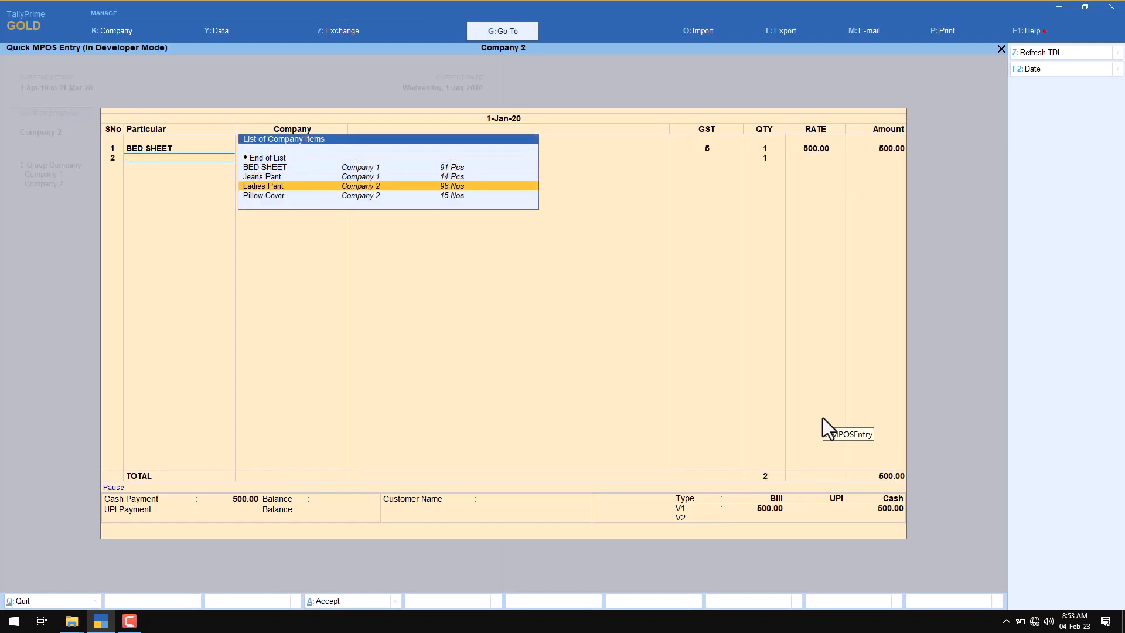
{"action": "key", "text": "Return"}
{"action": "type", "text": "400"}
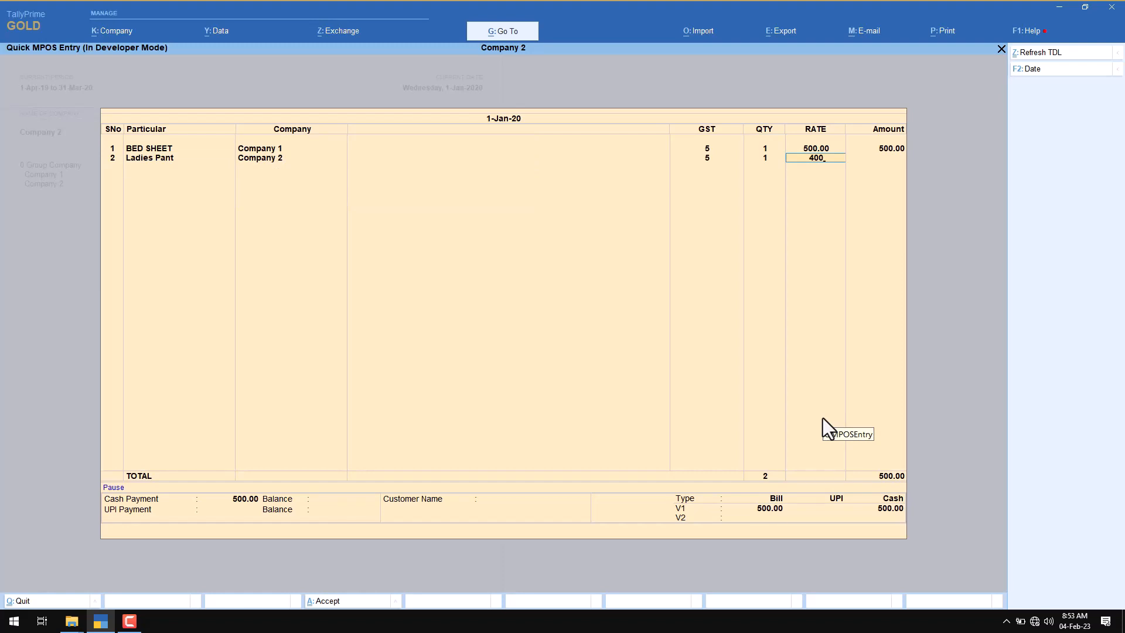
{"action": "key", "text": "Return"}
End the item list, keep the full amount as cash payment, enter the customer's name and save the entry
{"action": "key", "text": "Return"}
{"action": "key", "text": "Return"}
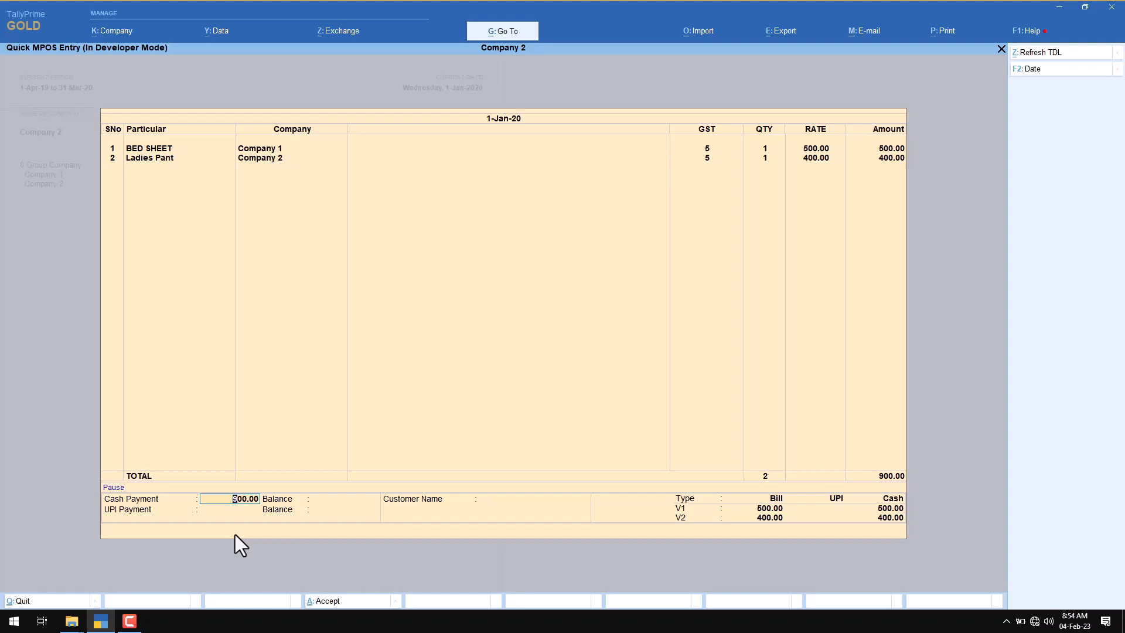
{"action": "key", "text": "Return"}
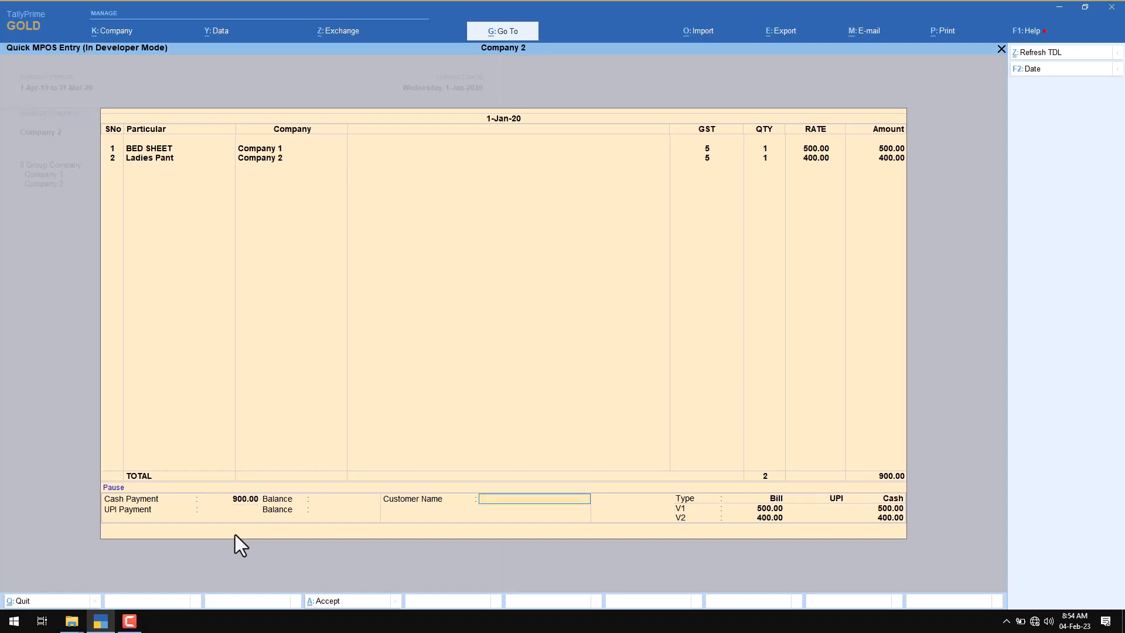
{"action": "type", "text": "Ravi"}
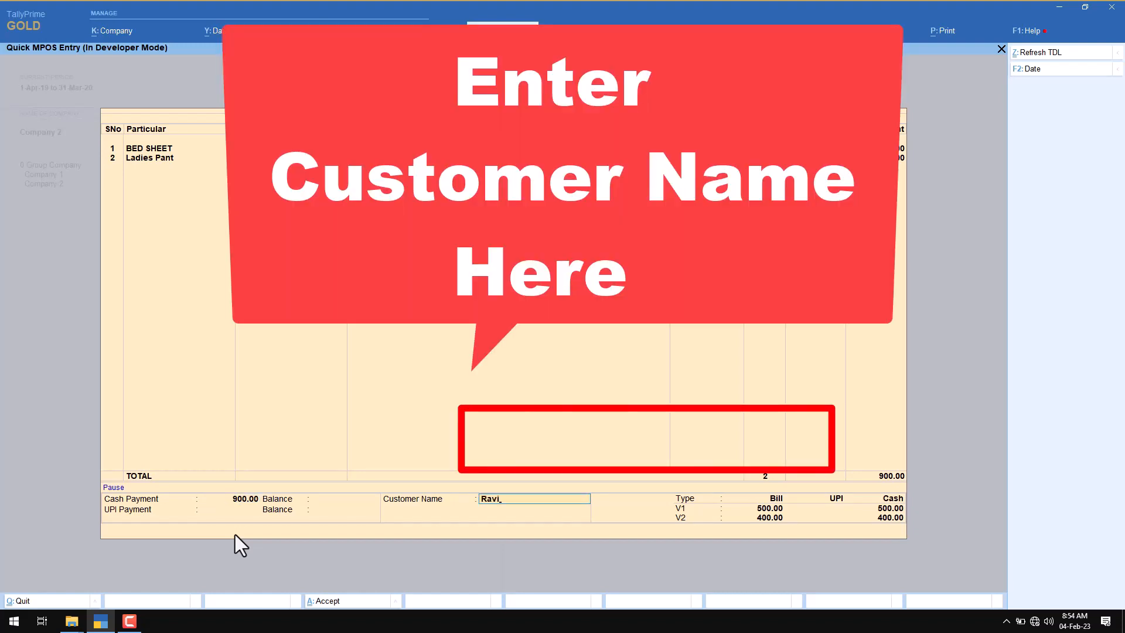
{"action": "key", "text": "Return"}
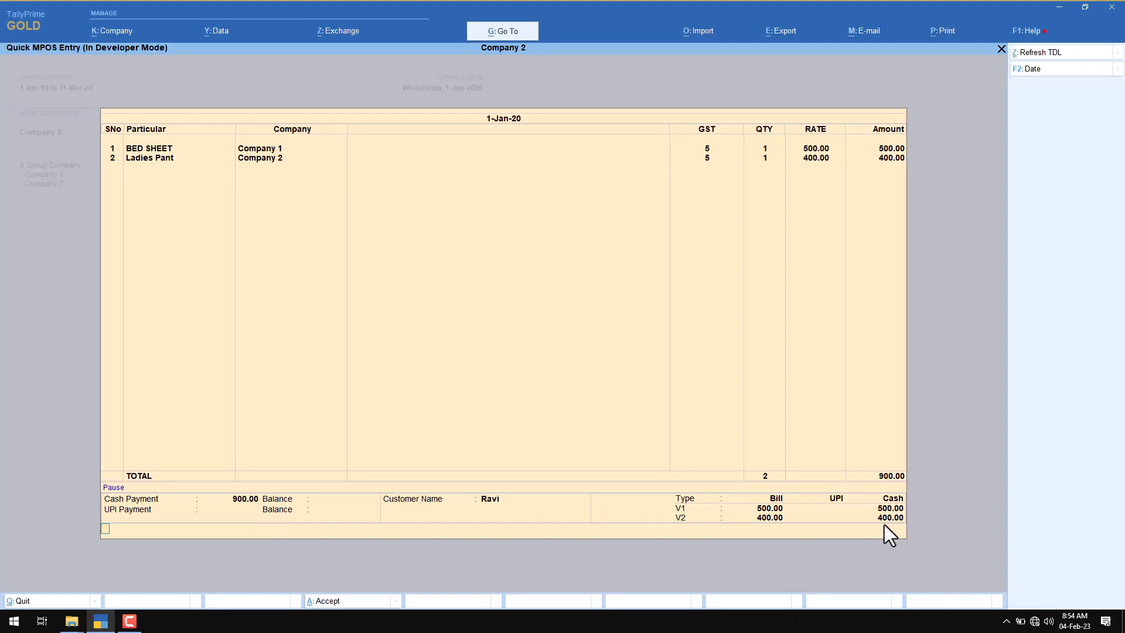
{"action": "key", "text": "Return"}
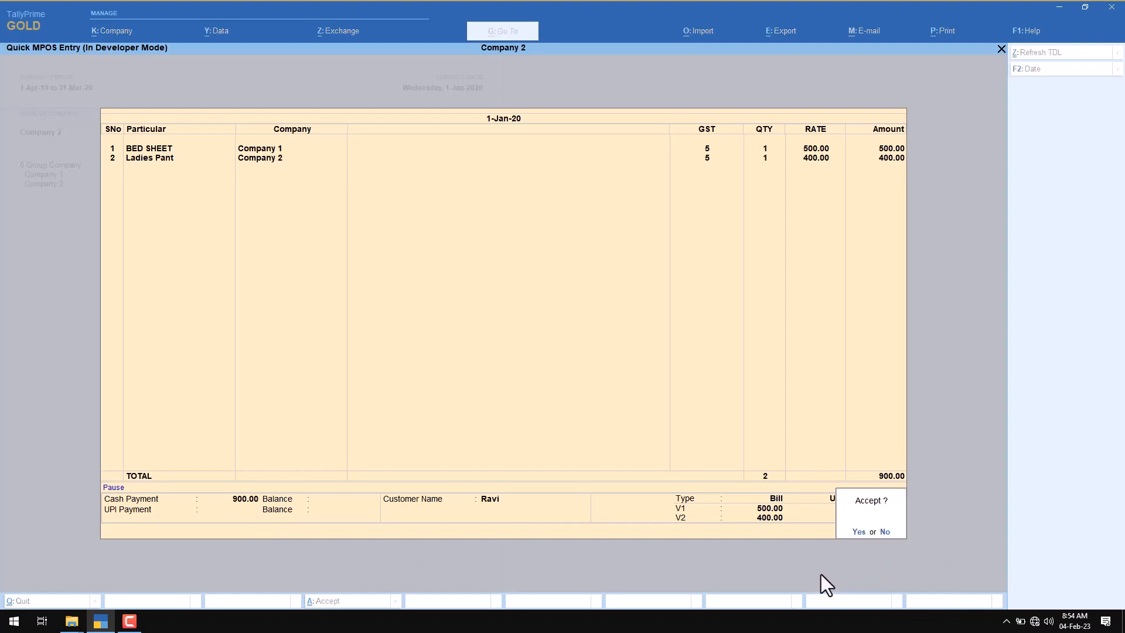
{"action": "key", "text": "Return"}
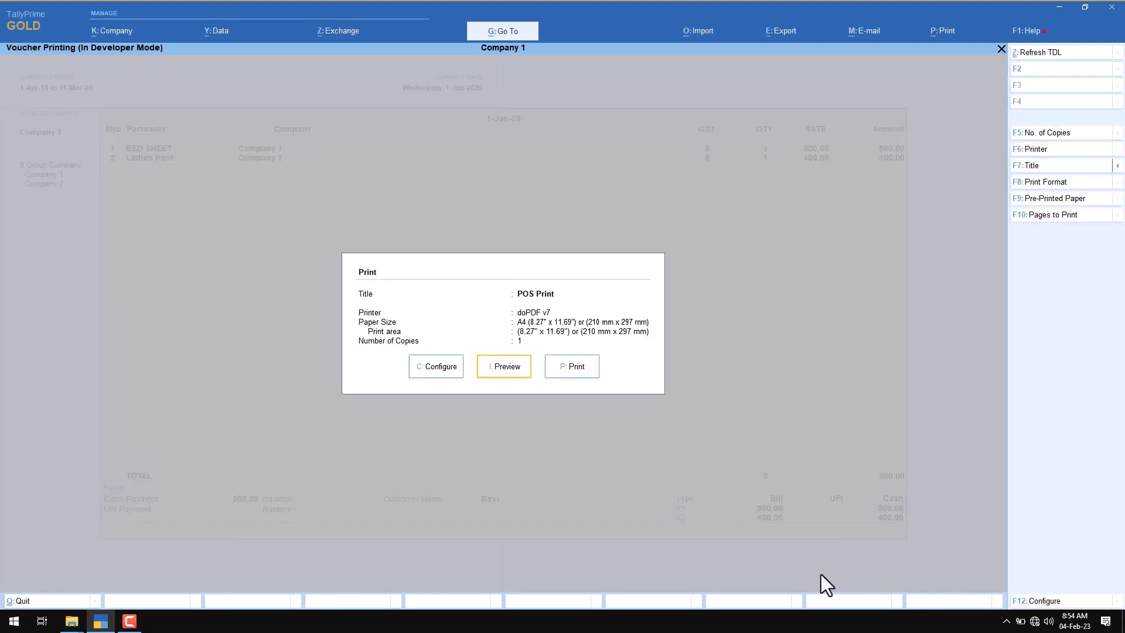
Preview Company 1's POS bill at enlarged size and close the preview
{"action": "left_click", "coordinate": [504, 368]}
{"action": "key", "text": "alt+z"}
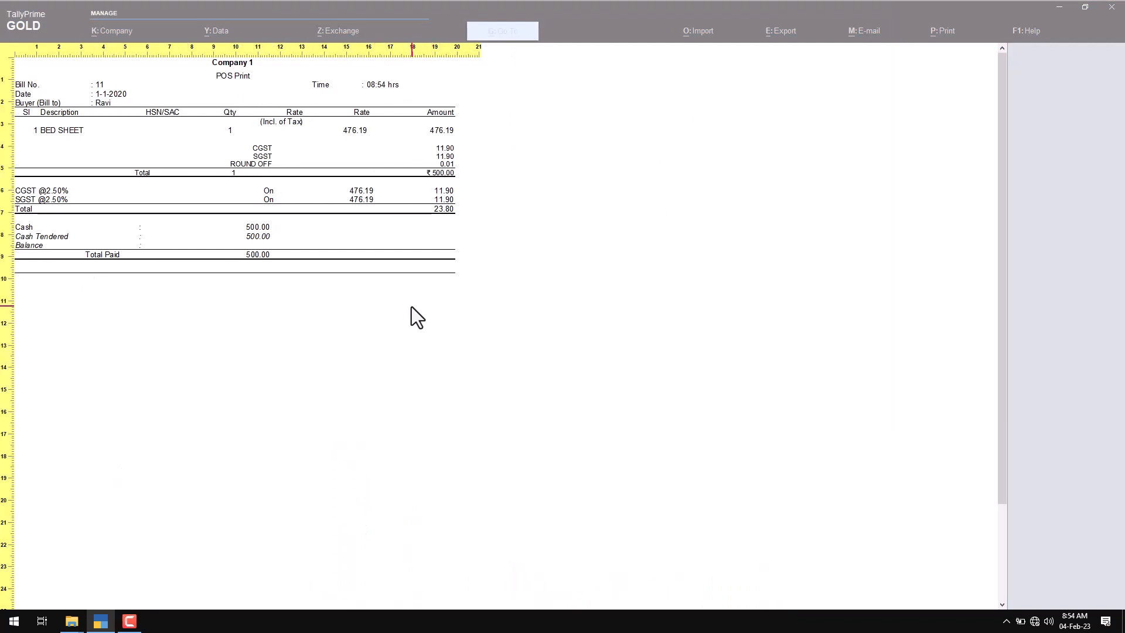
{"action": "key", "text": "alt+z"}
{"action": "key", "text": "Escape"}
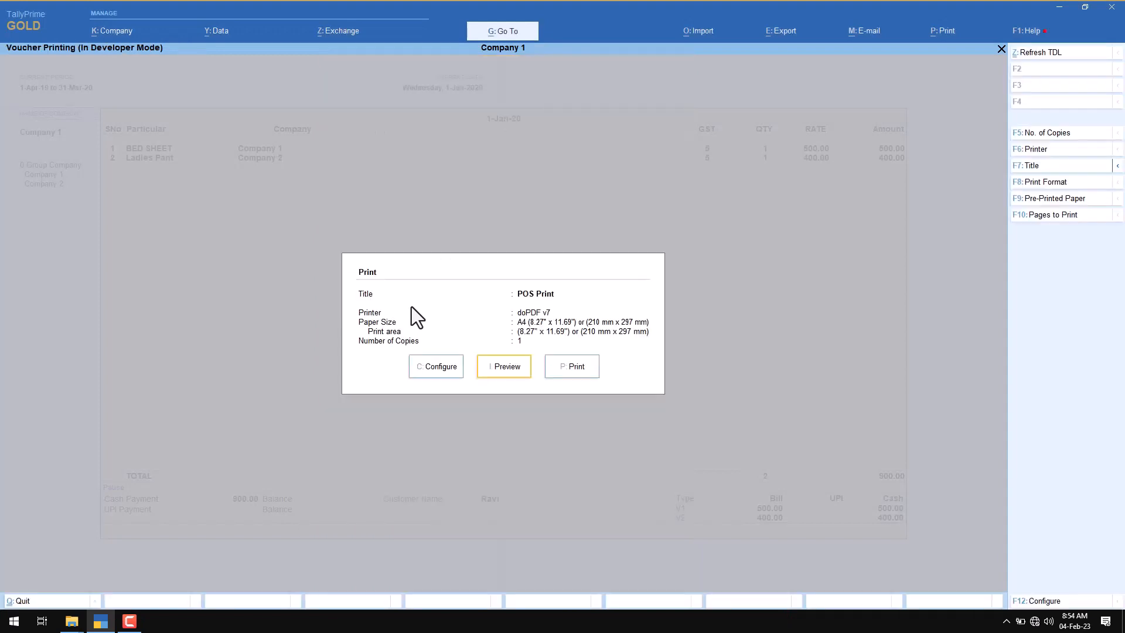
Preview Company 2's POS bill at enlarged size, close it and leave the Multi POS entry
{"action": "left_click", "coordinate": [504, 371]}
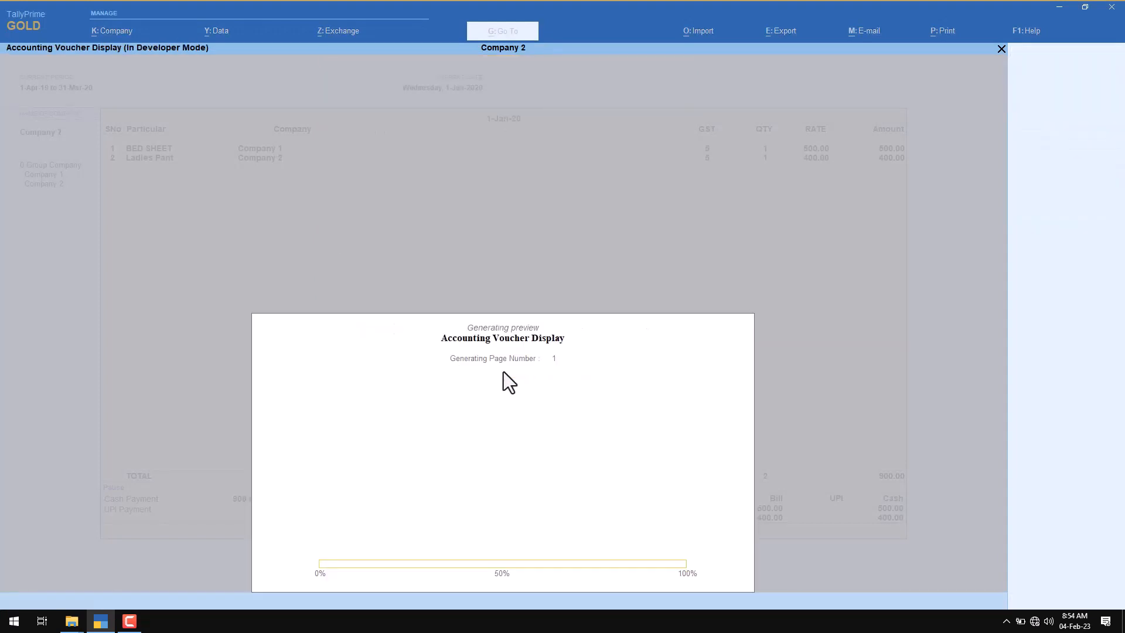
{"action": "key", "text": "alt+z"}
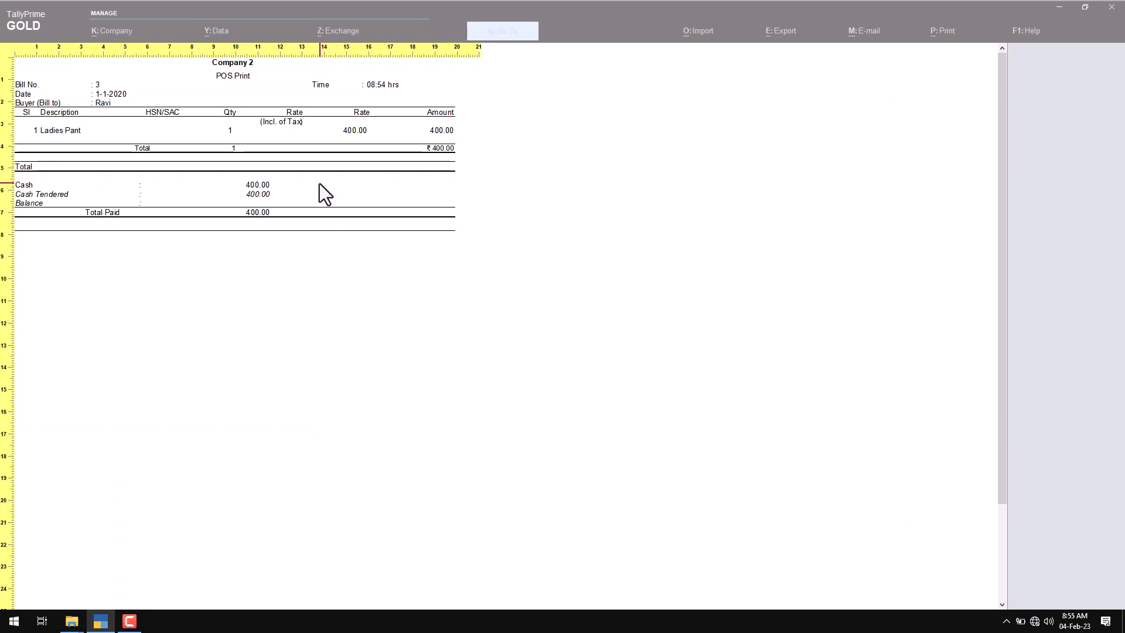
{"action": "key", "text": "Escape"}
{"action": "key", "text": "Escape"}
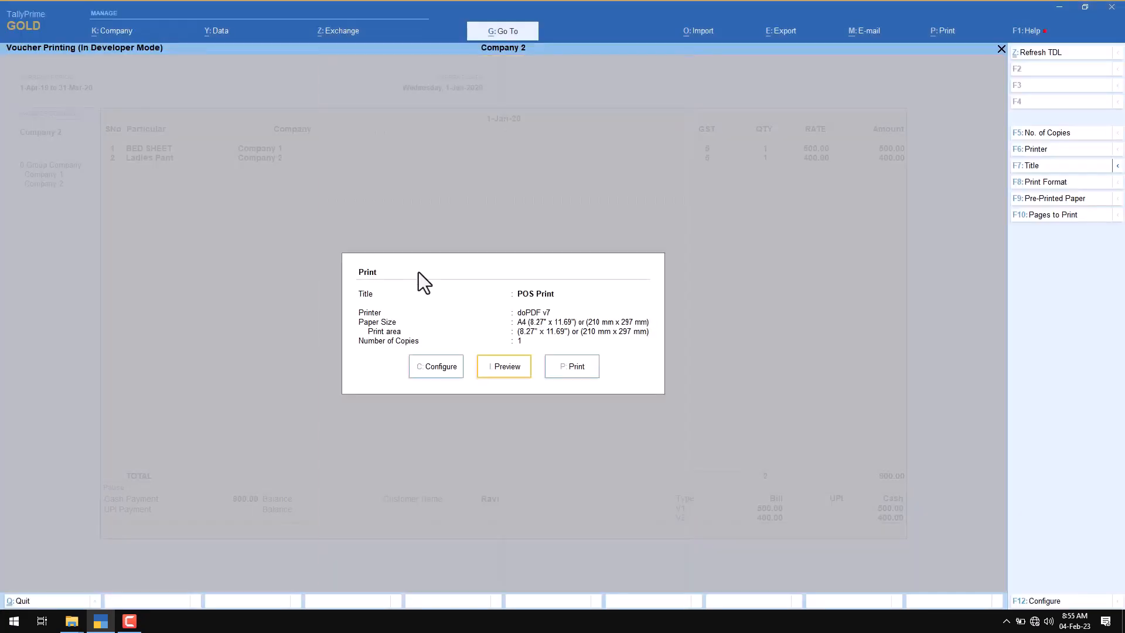
{"action": "key", "text": "Escape"}
{"action": "key", "text": "Escape"}
{"action": "key", "text": "Return"}
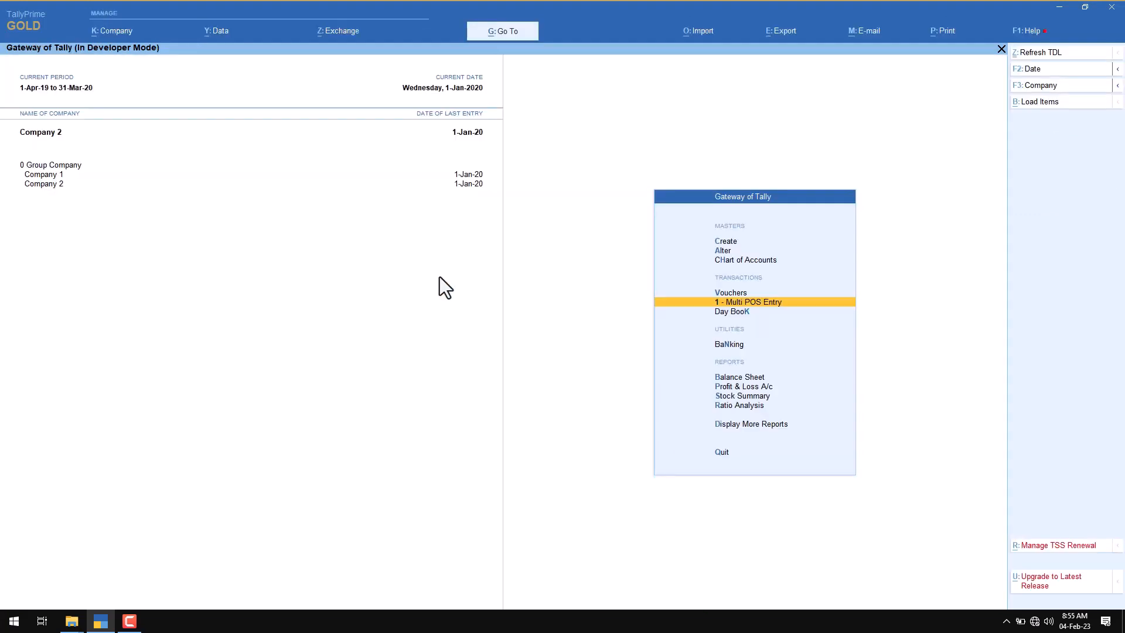
Switch to Company 1, open its Day Book, and inspect the POS 1 cash voucher without changing it
{"action": "left_click", "coordinate": [50, 177]}
{"action": "key", "text": "k"}
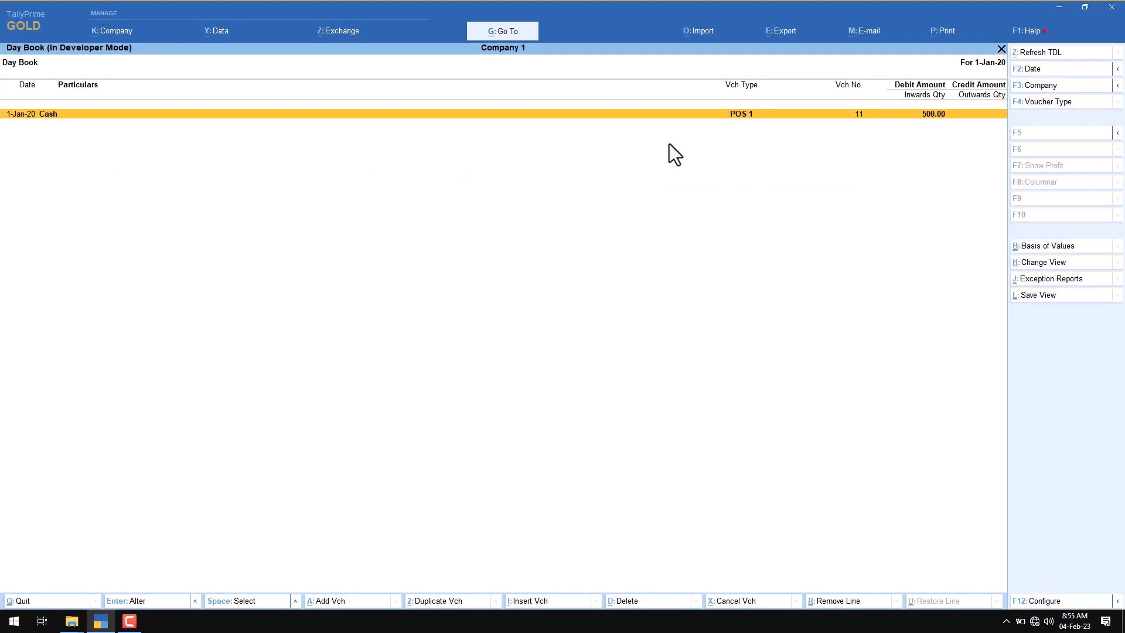
{"action": "key", "text": "Return"}
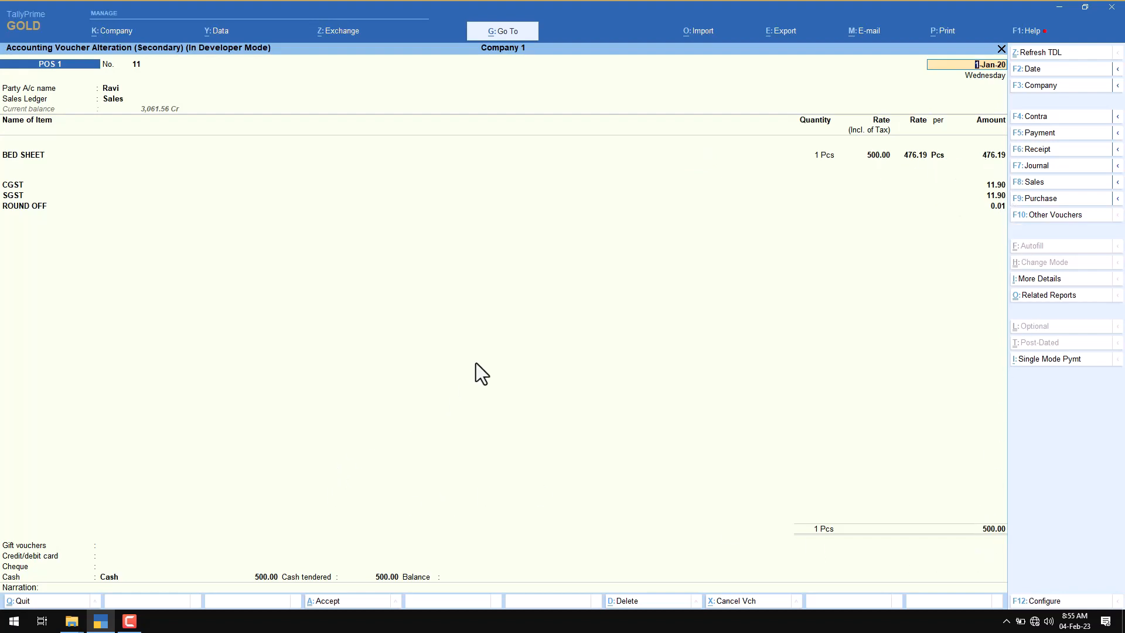
{"action": "key", "text": "Escape"}
{"action": "key", "text": "y"}
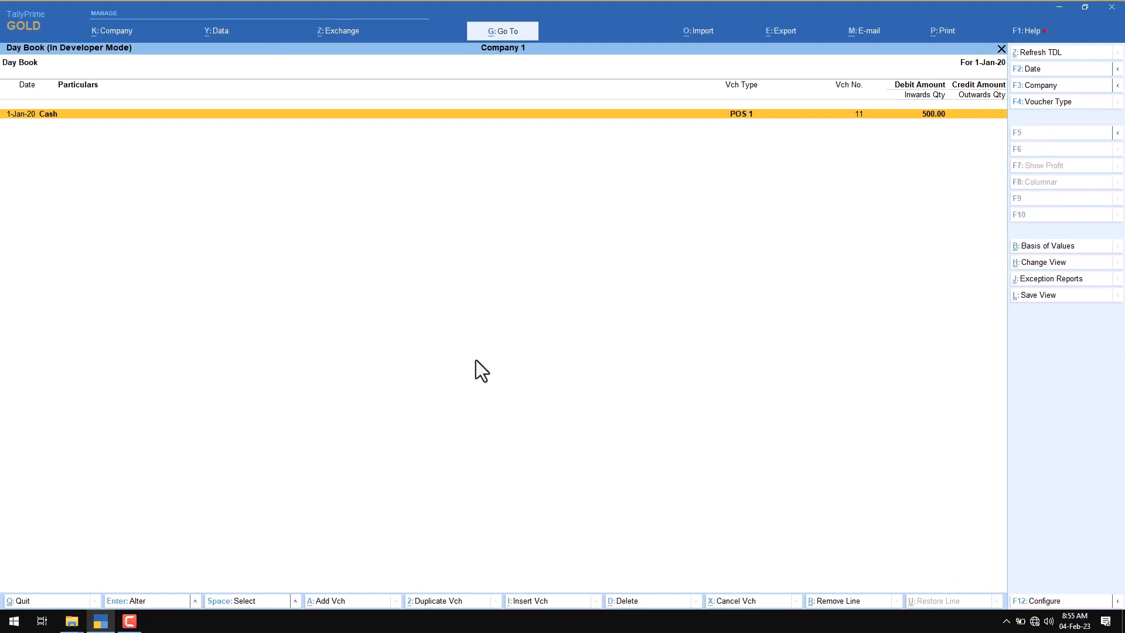
Switch the Day Book to Company 2, inspect its POS 2 cash voucher and leave it without changing it
{"action": "left_click", "coordinate": [1047, 85]}
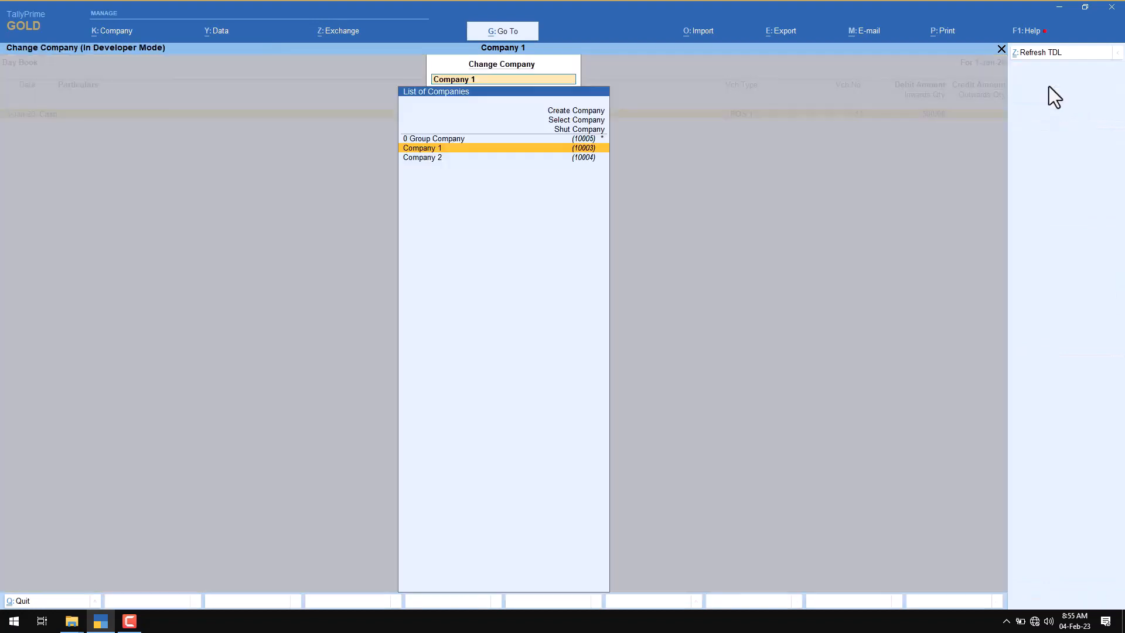
{"action": "left_click", "coordinate": [442, 157]}
{"action": "key", "text": "Return"}
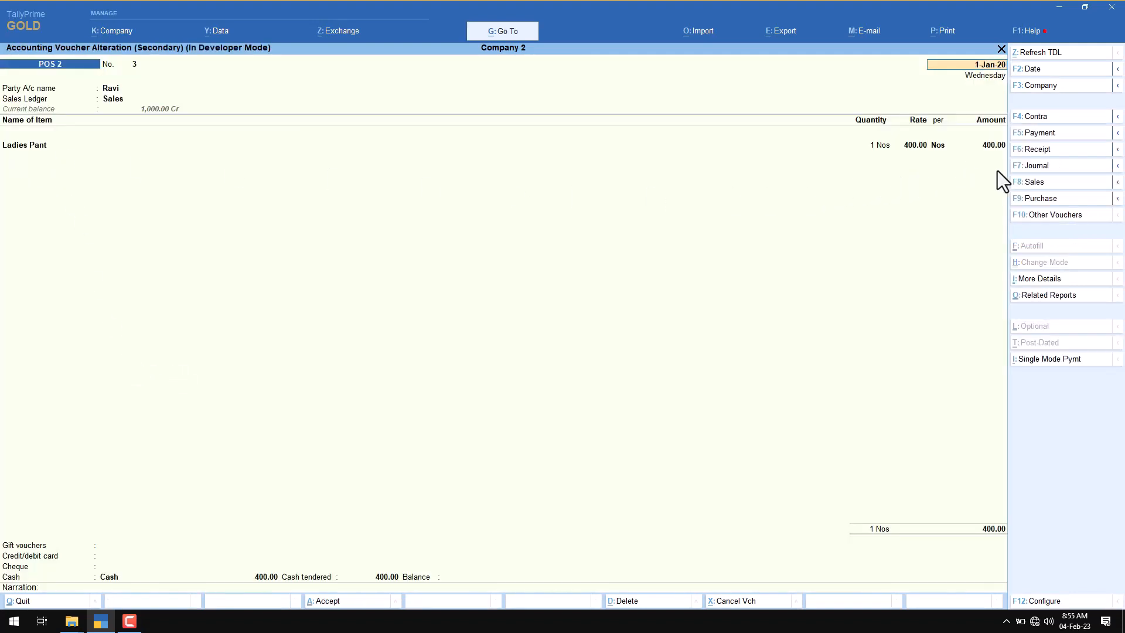
{"action": "key", "text": "Escape"}
{"action": "key", "text": "Escape"}
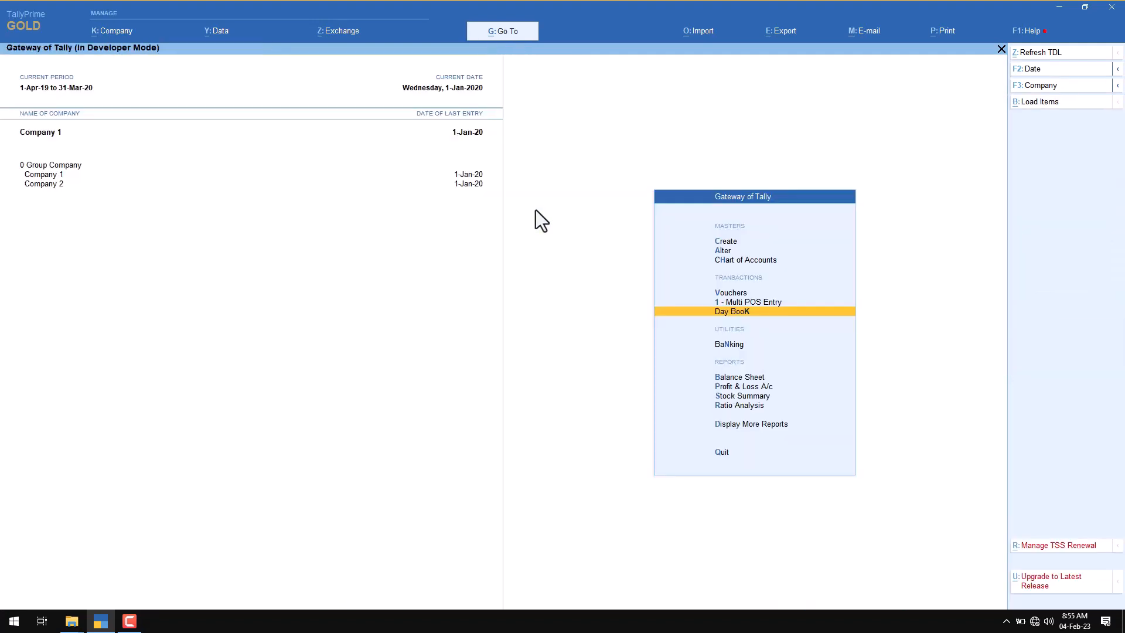
Change the current date to 2-1-2020 and open a new Multi POS entry
{"action": "left_click", "coordinate": [1040, 69]}
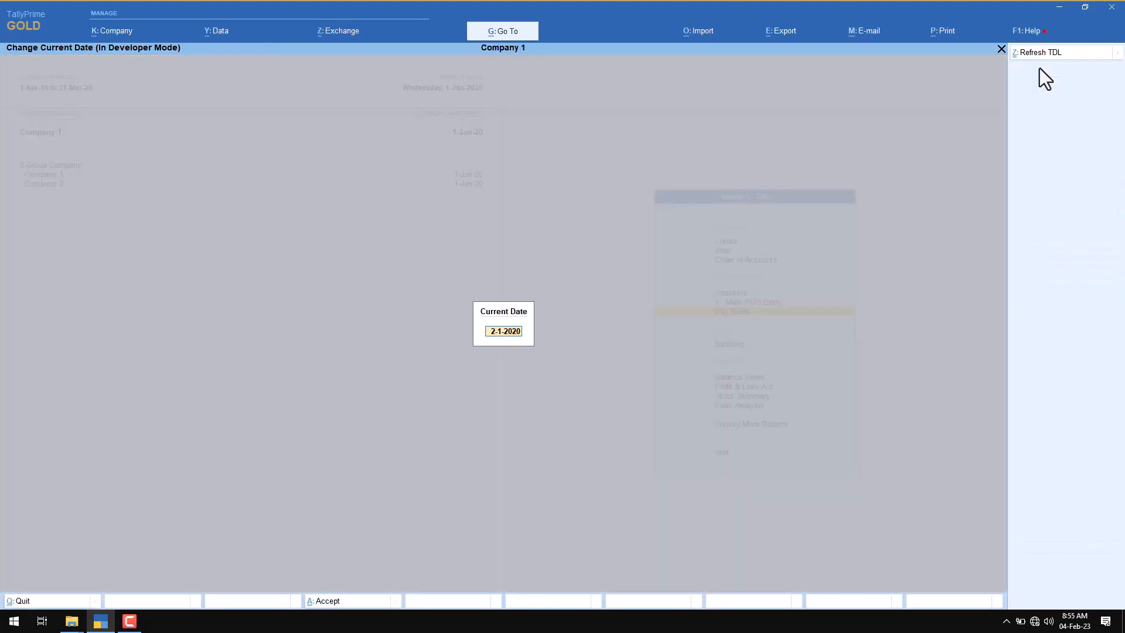
{"action": "key", "text": "Return"}
{"action": "key", "text": "Up"}
{"action": "key", "text": "Return"}
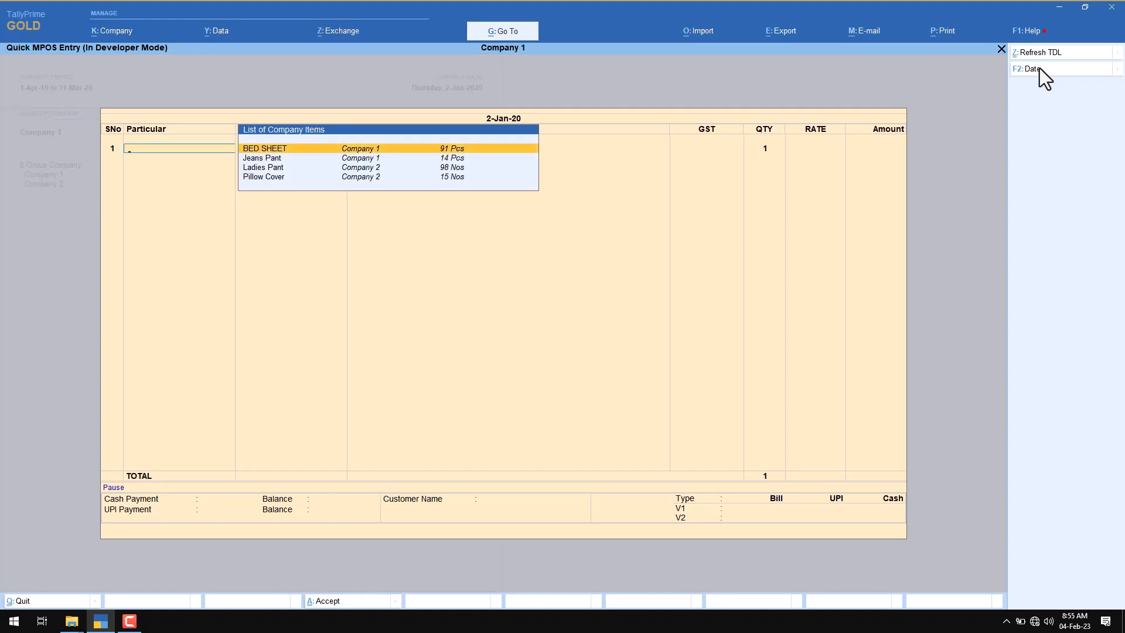
Add one BED SHEET at rate 500 and one Ladies Pant at rate 400, and end the item list
{"action": "key", "text": "Return"}
{"action": "type", "text": "500"}
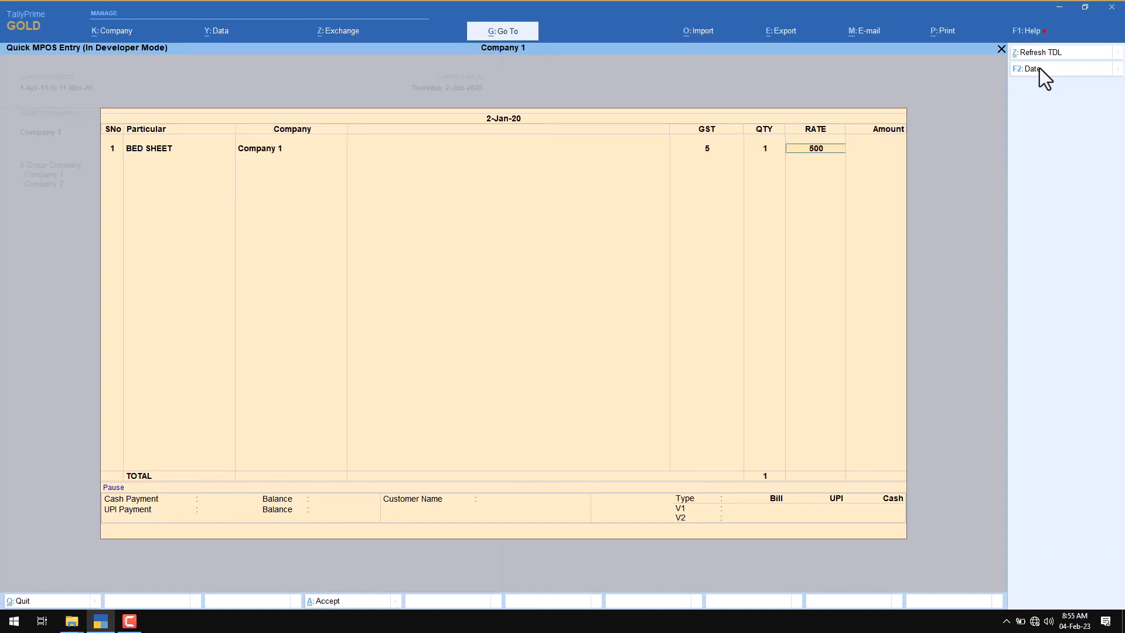
{"action": "key", "text": "Return"}
{"action": "type", "text": "la"}
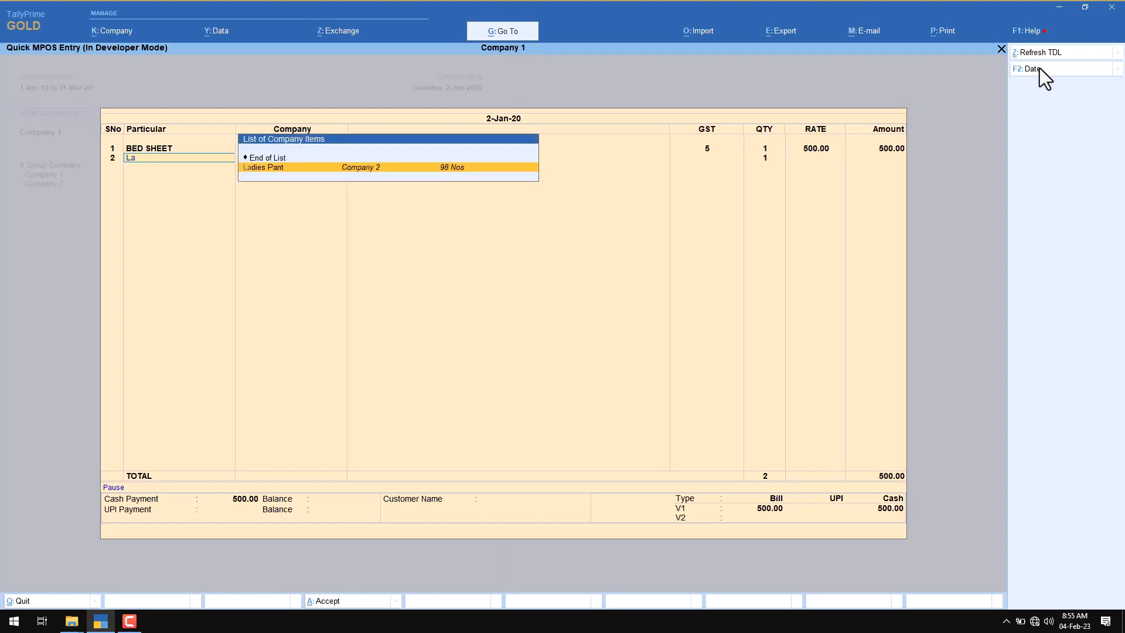
{"action": "key", "text": "Return"}
{"action": "type", "text": "400"}
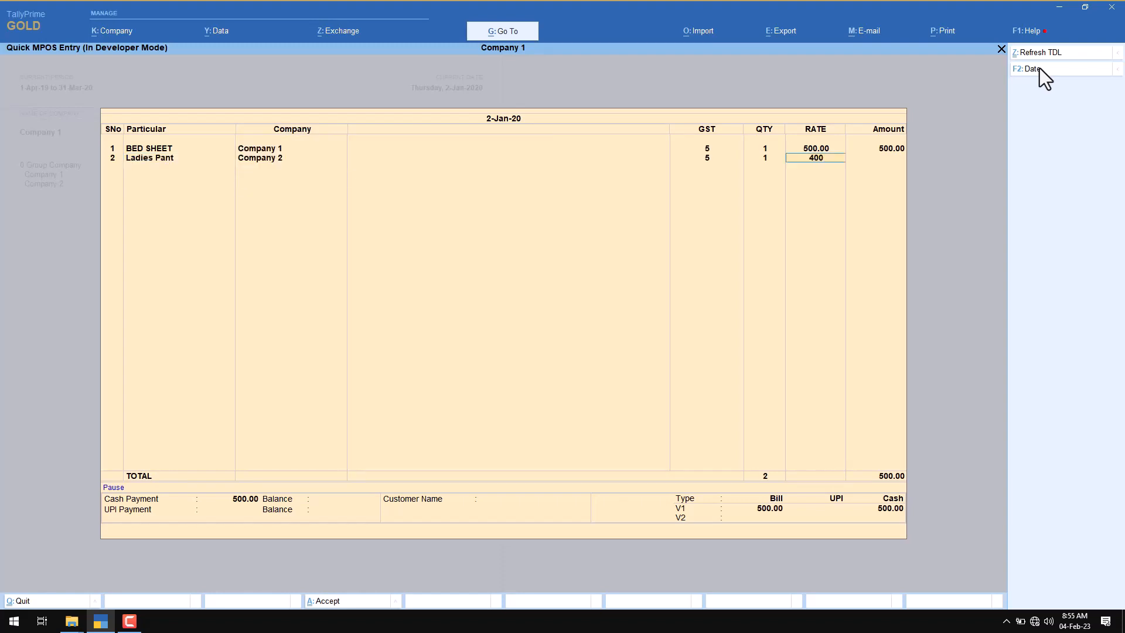
{"action": "key", "text": "Return"}
{"action": "key", "text": "Return"}
{"action": "key", "text": "Return"}
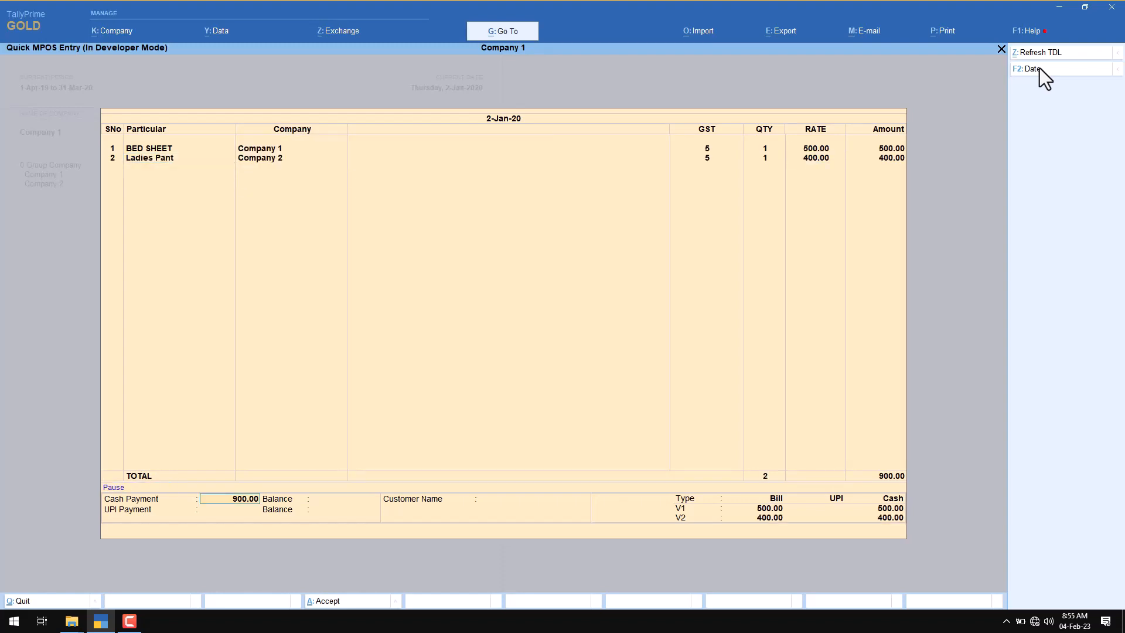
Try a cash payment of 400, and replace it with a split of 500 cash and 400 UPI
{"action": "type", "text": "400"}
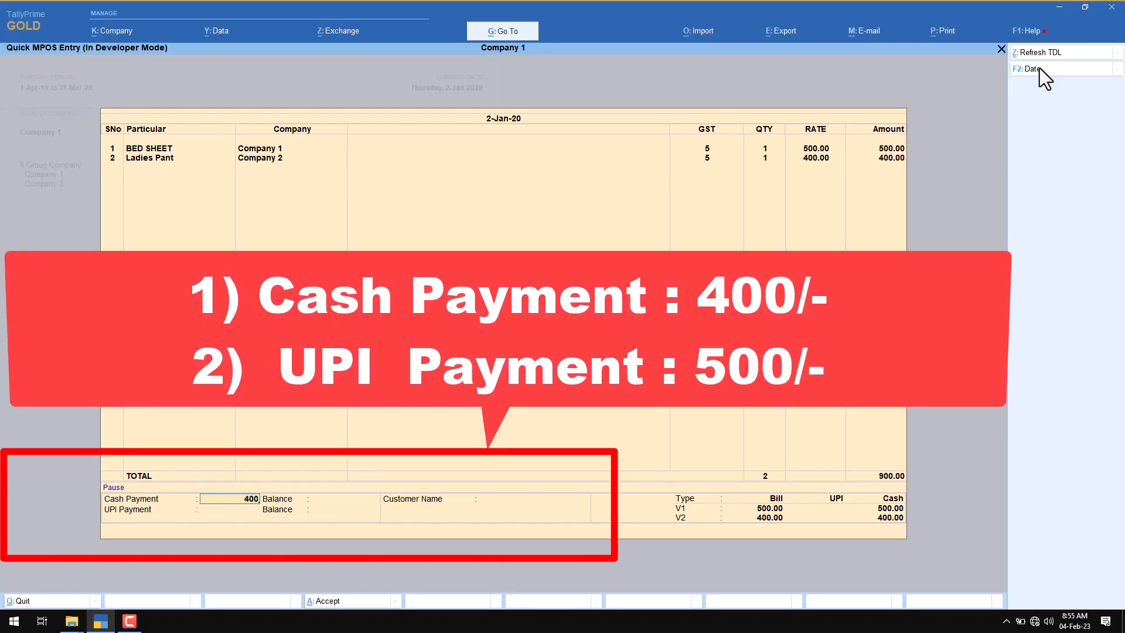
{"action": "key", "text": "Return"}
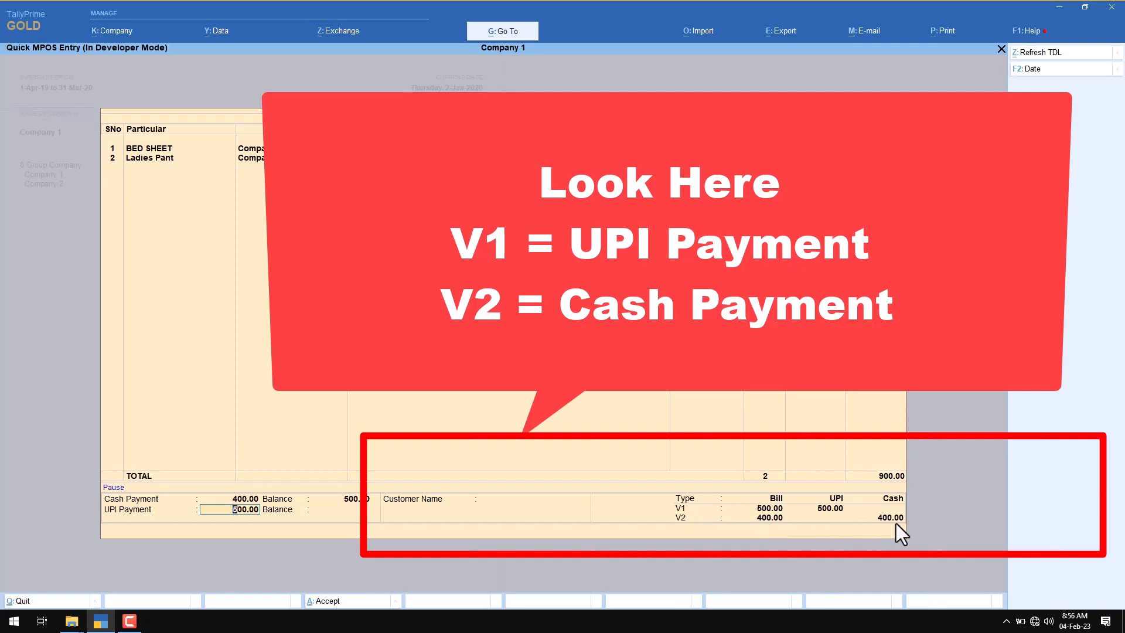
{"action": "left_click", "coordinate": [236, 498]}
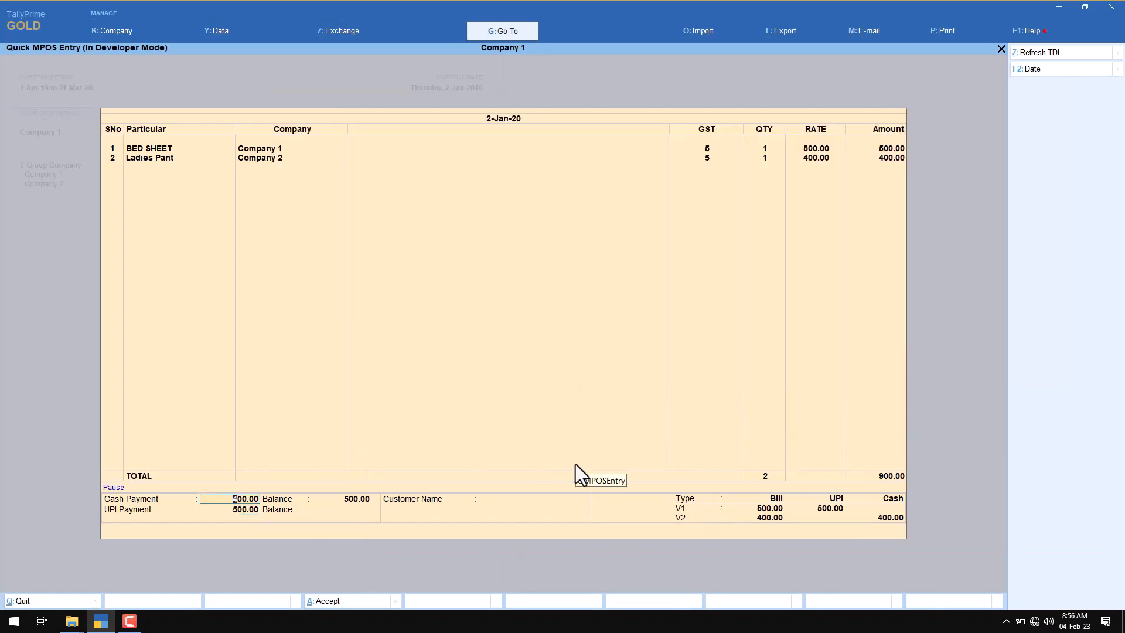
{"action": "type", "text": "500"}
{"action": "key", "text": "Return"}
{"action": "type", "text": "4"}
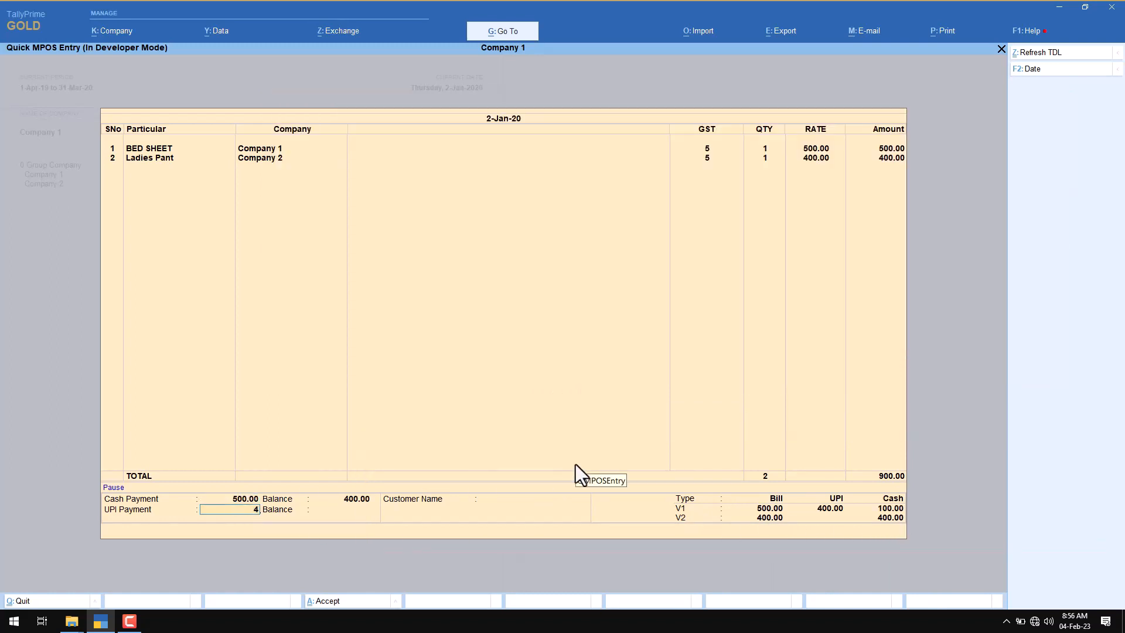
{"action": "type", "text": "00"}
{"action": "key", "text": "Return"}
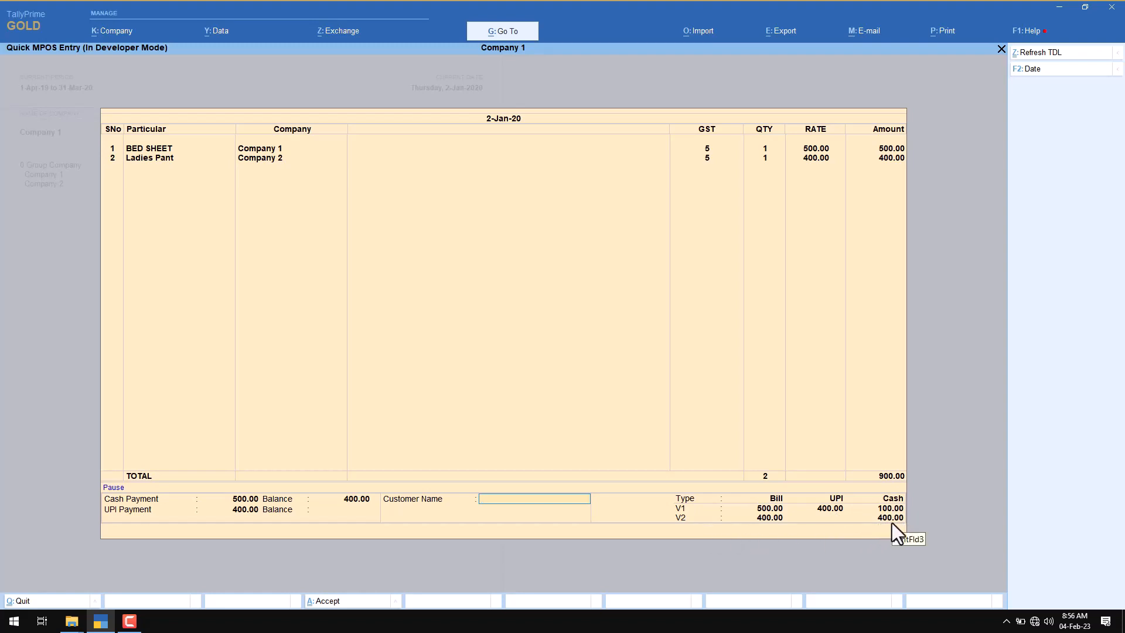
Enter the customer's name and save the Multi POS entry
{"action": "type", "text": "Surya"}
{"action": "key", "text": "Return"}
{"action": "key", "text": "Return"}
{"action": "key", "text": "Return"}
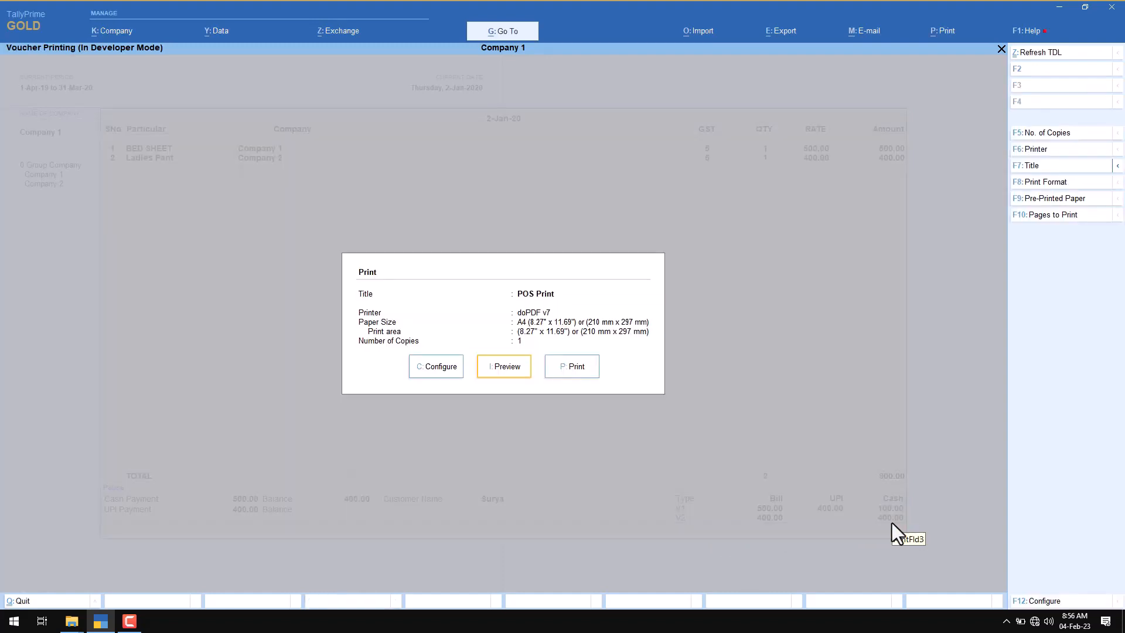
Preview Company 1's bill for the split payment at enlarged size and close the preview
{"action": "left_click", "coordinate": [505, 374]}
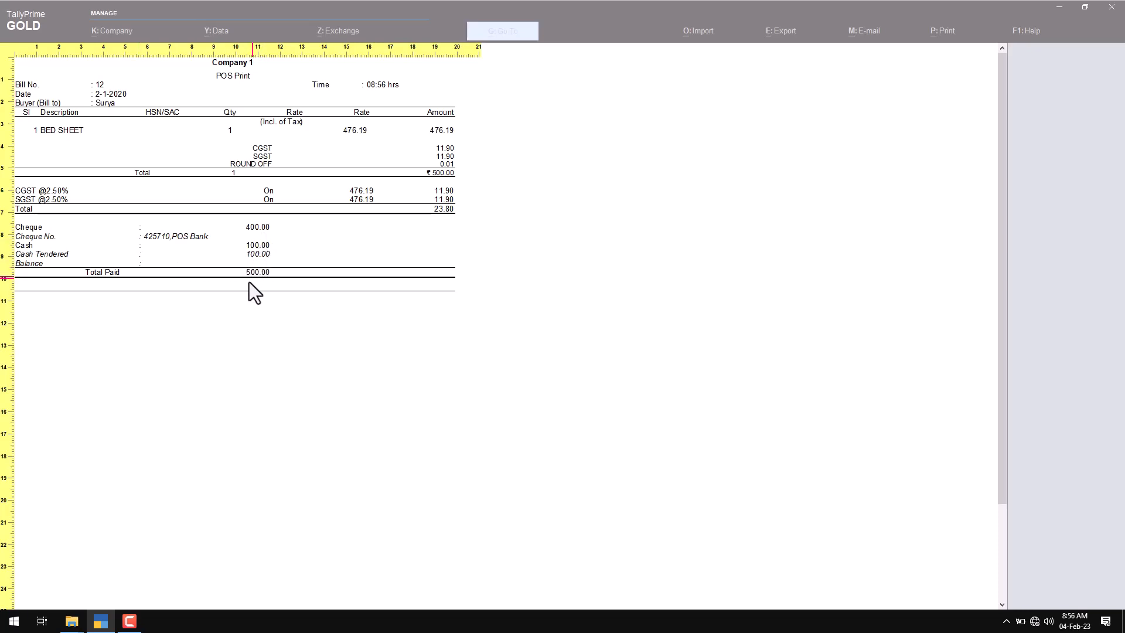
{"action": "key", "text": "Escape"}
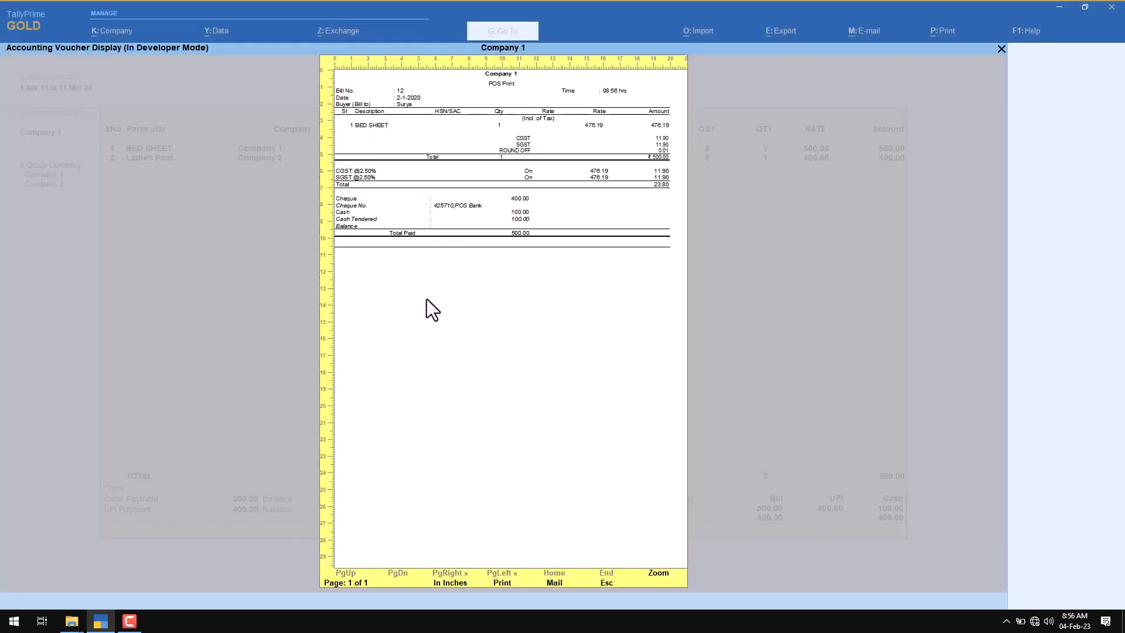
{"action": "key", "text": "Escape"}
Preview Company 2's Ladies Pant bill at enlarged size, close it and leave the Multi POS entry
{"action": "key", "text": "alt+z"}
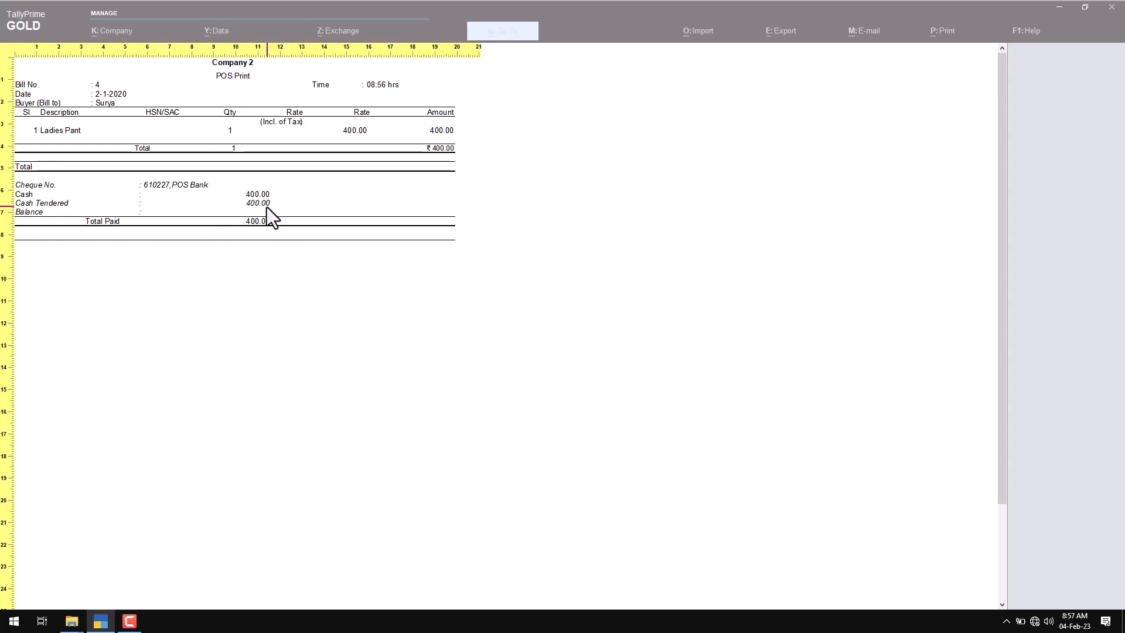
{"action": "key", "text": "Escape"}
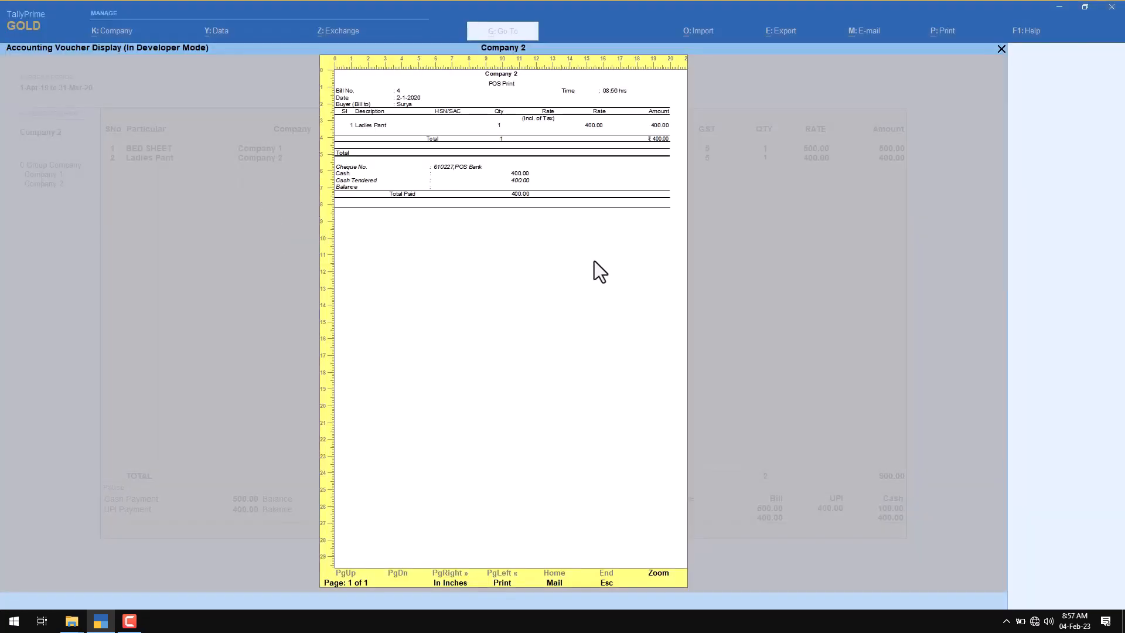
{"action": "key", "text": "Escape"}
{"action": "key", "text": "Escape"}
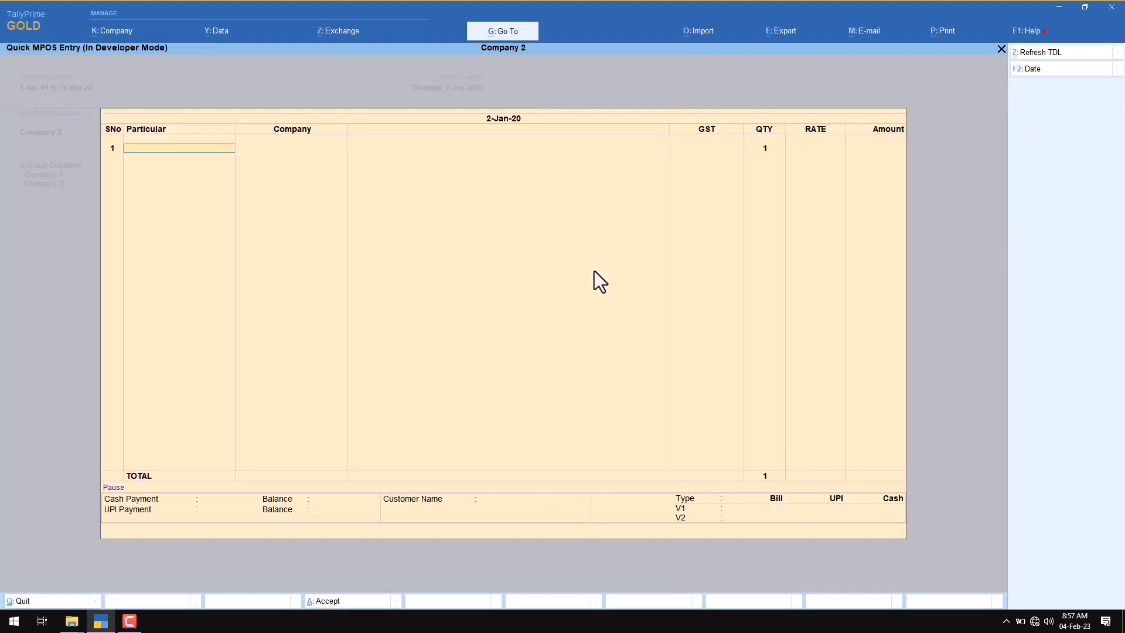
{"action": "key", "text": "Escape"}
Open the Day Book for Company 1, inspect the 2-Jan-20 POS 1 voucher and close it without changes
{"action": "key", "text": "k"}
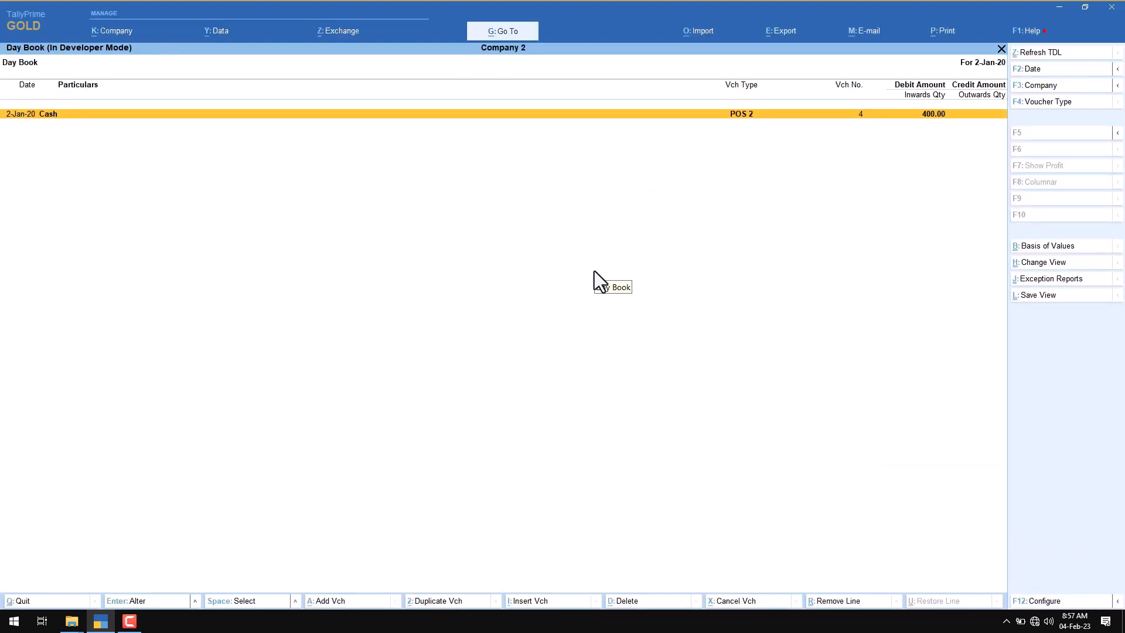
{"action": "left_click", "coordinate": [1021, 88]}
{"action": "key", "text": "Return"}
{"action": "key", "text": "Return"}
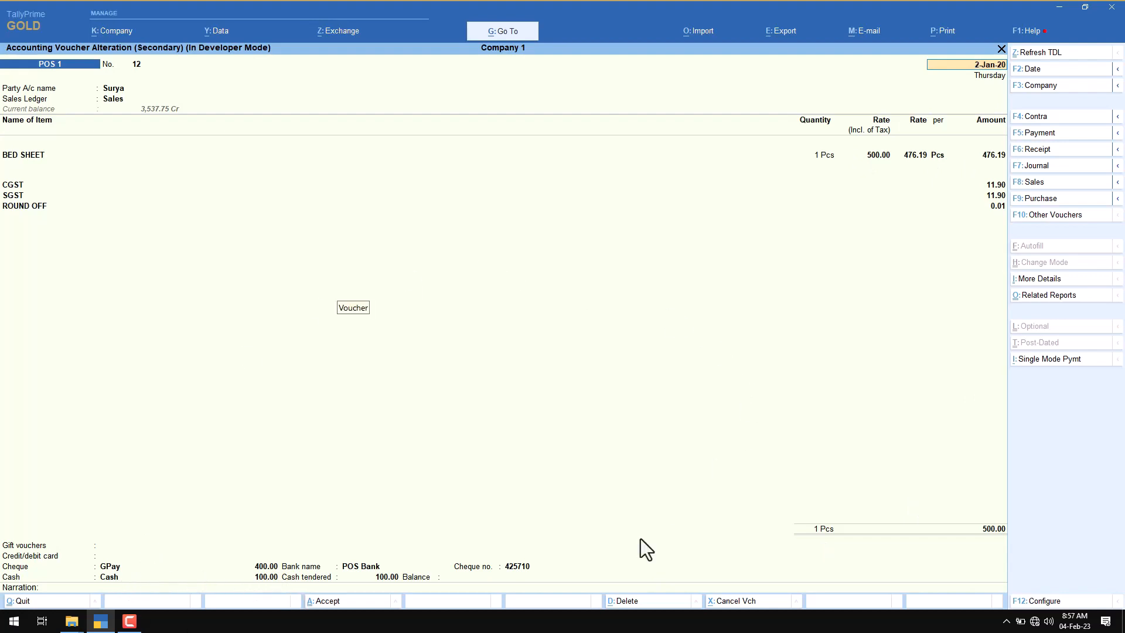
{"action": "key", "text": "Escape"}
{"action": "key", "text": "y"}
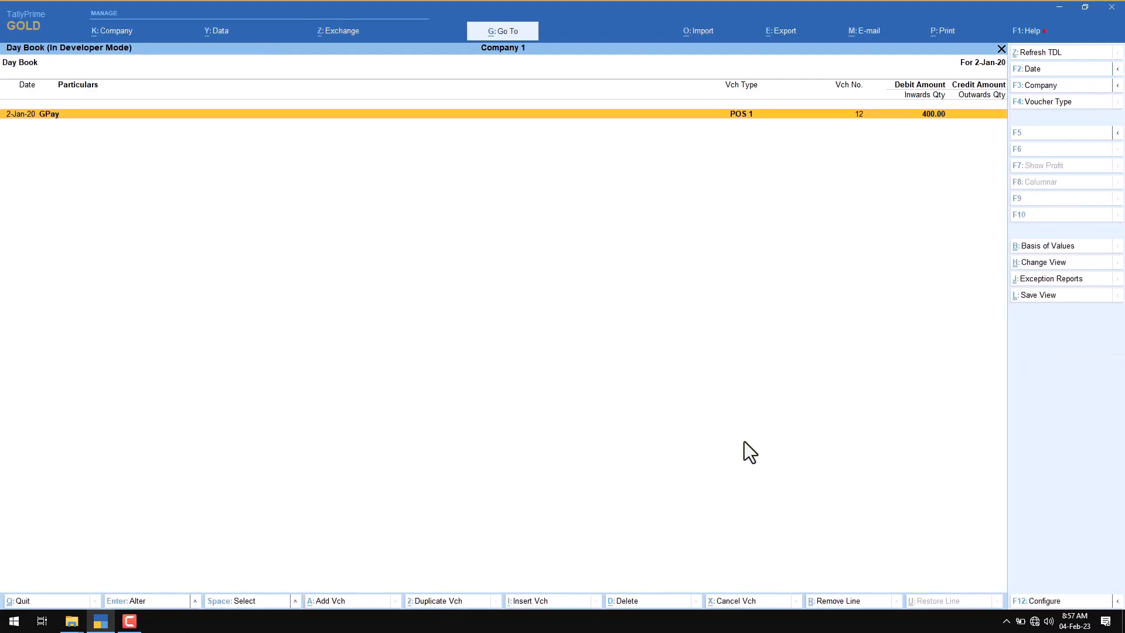
Switch the Day Book to Company 2, inspect the 2-Jan-20 POS 2 voucher and leave the Day Book
{"action": "left_click", "coordinate": [1047, 90]}
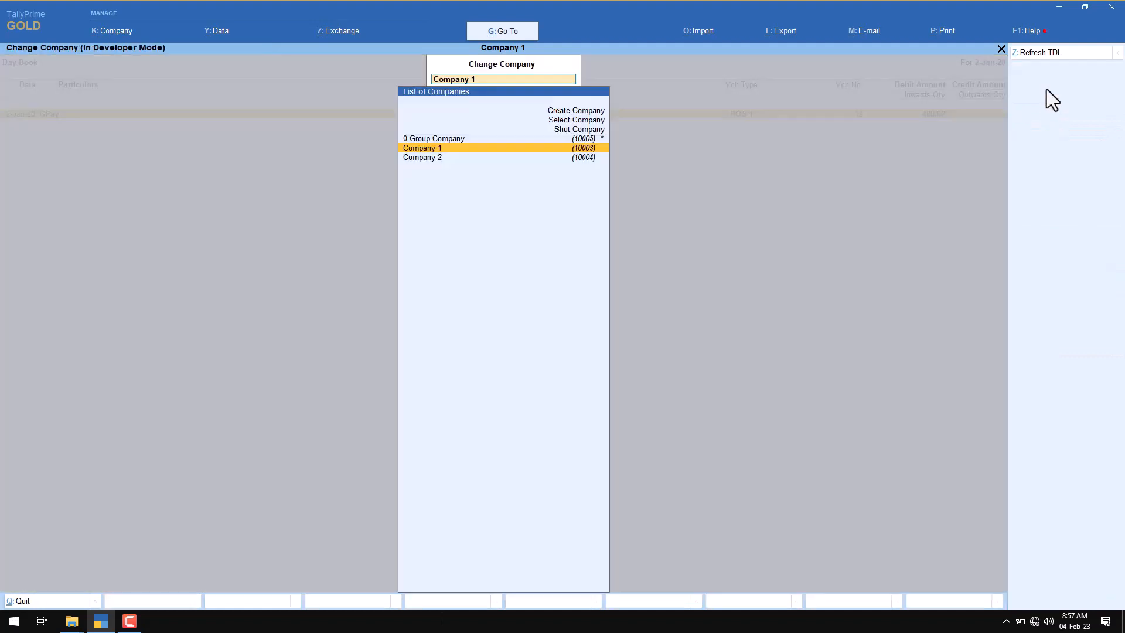
{"action": "key", "text": "Down"}
{"action": "key", "text": "Return"}
{"action": "key", "text": "Return"}
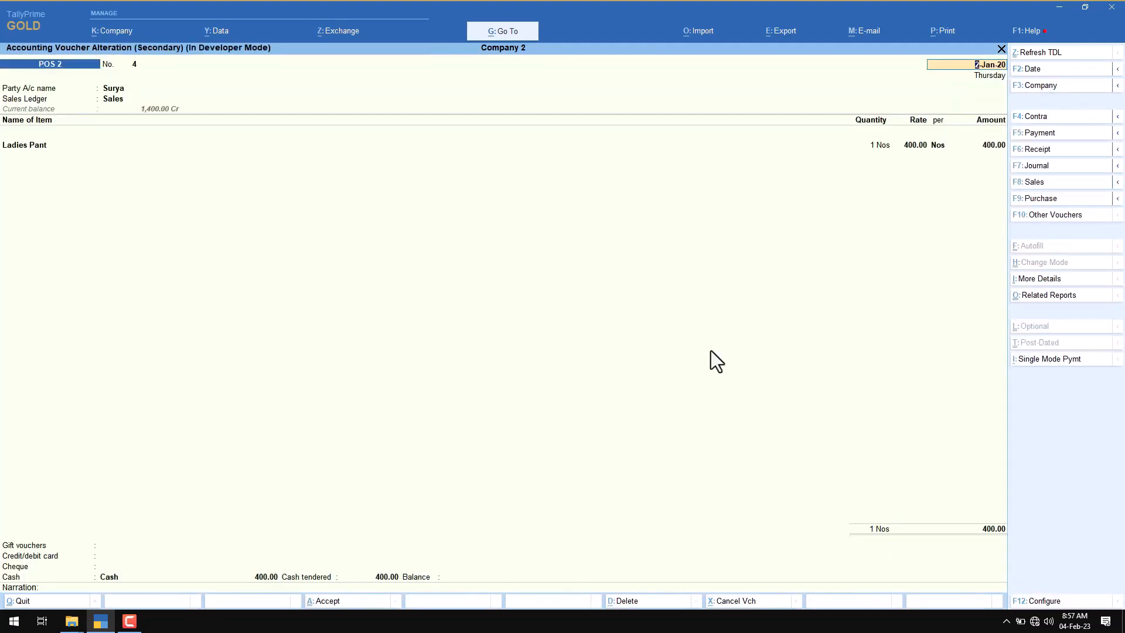
{"action": "key", "text": "Escape"}
{"action": "key", "text": "Escape"}
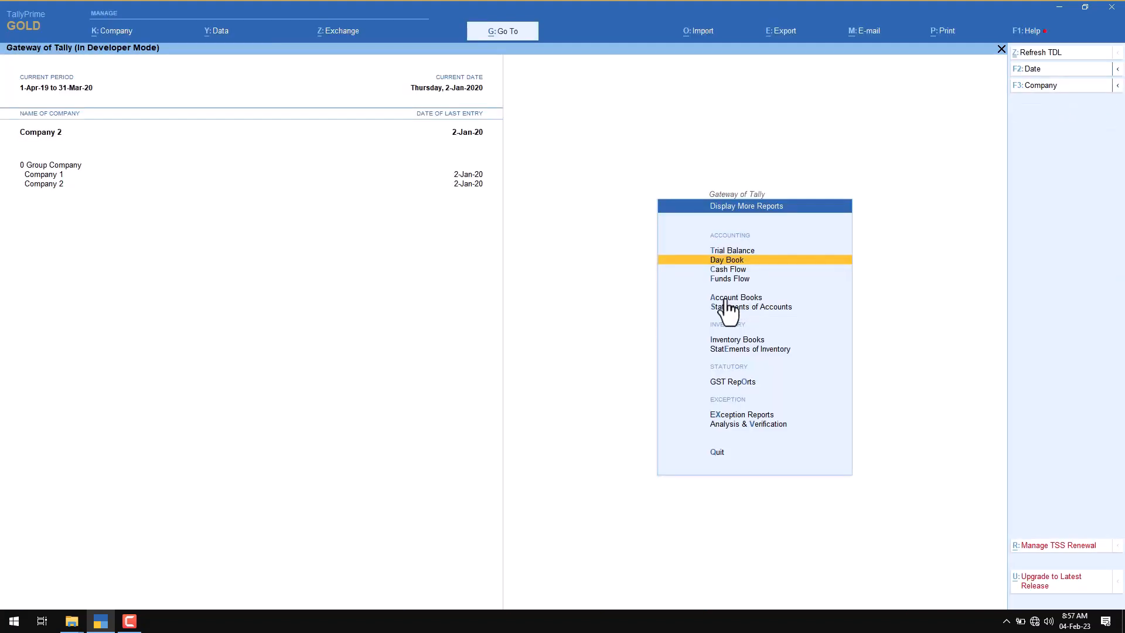
Change the current date to 3-1-2020 and open a new Multi POS entry
{"action": "key", "text": "F2"}
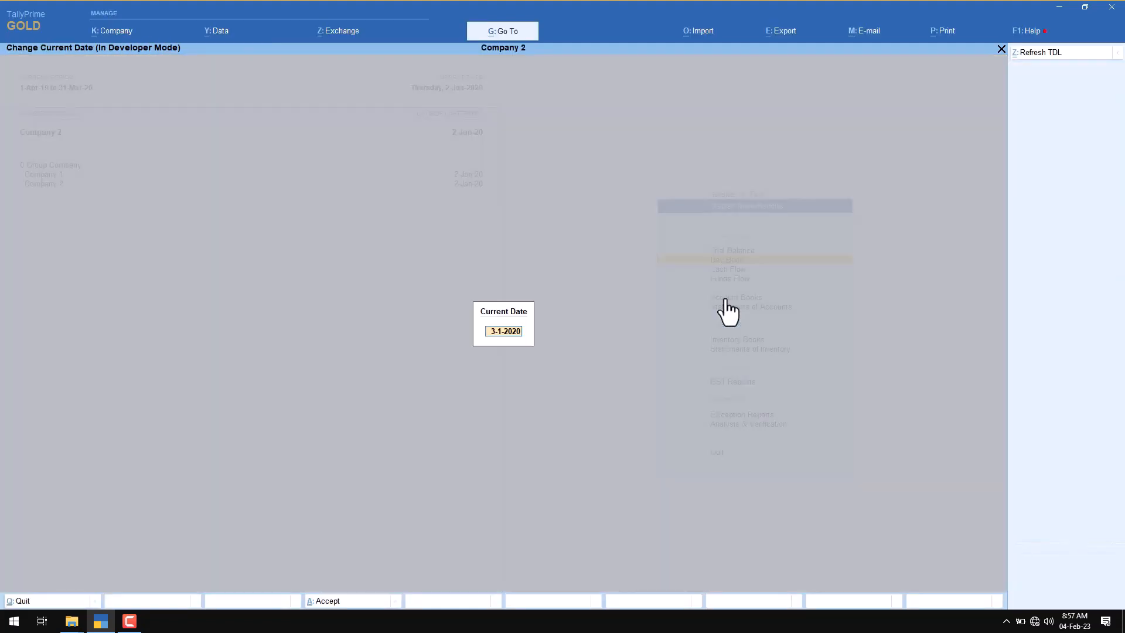
{"action": "type", "text": "3"}
{"action": "key", "text": "Return"}
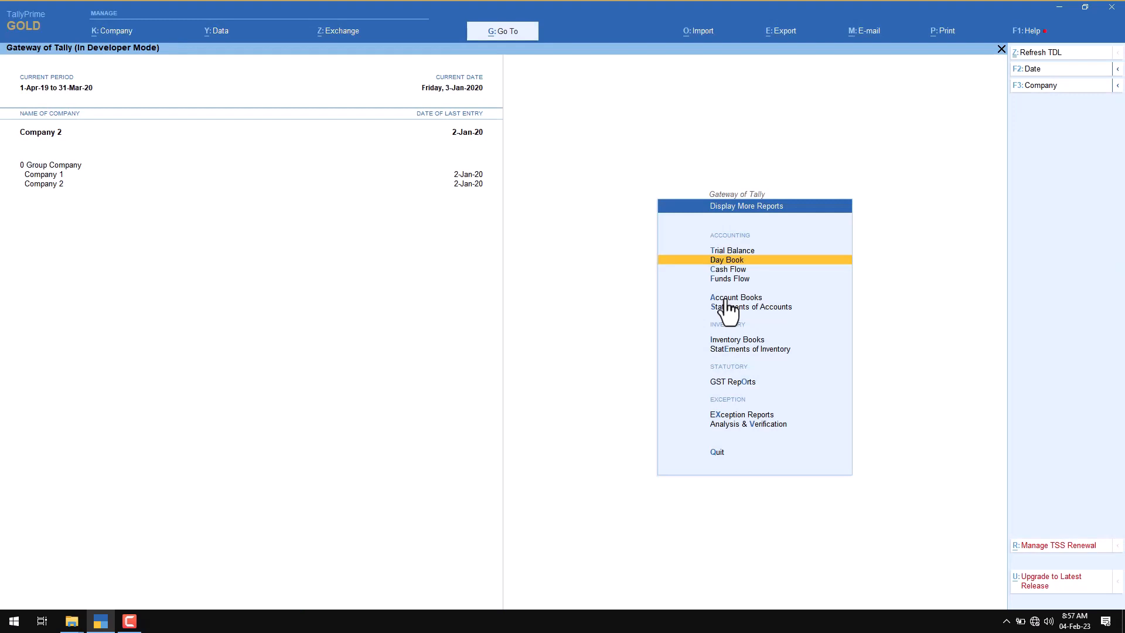
{"action": "key", "text": "Escape"}
{"action": "key", "text": "1"}
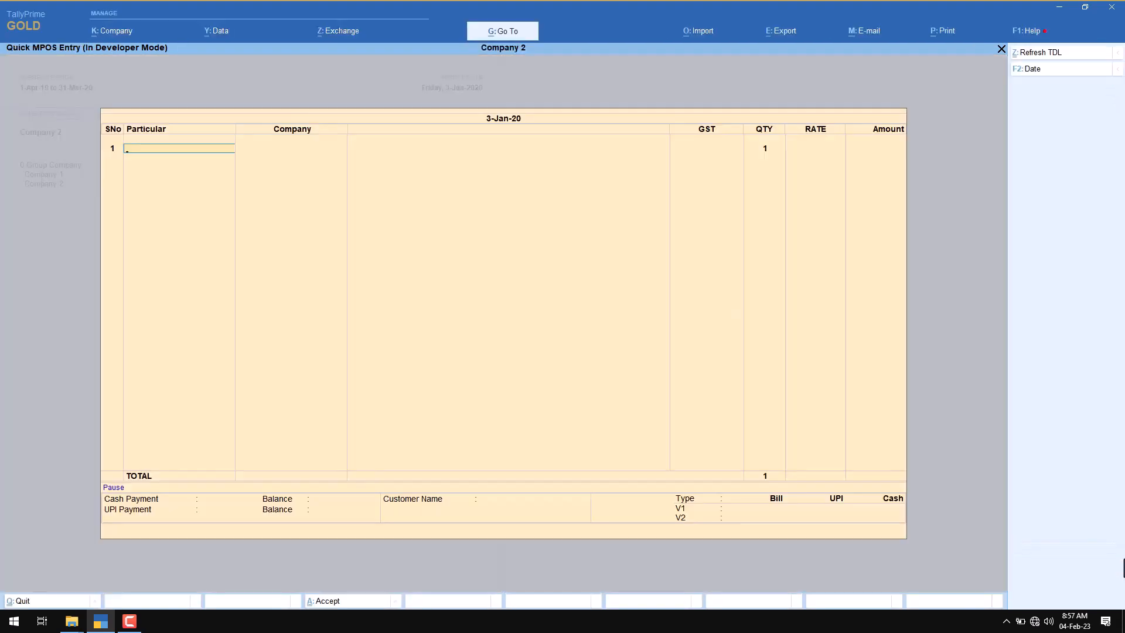
Add the item BED SHEET from Company 1 with quantity 2 and rate 900
{"action": "key", "text": "Return"}
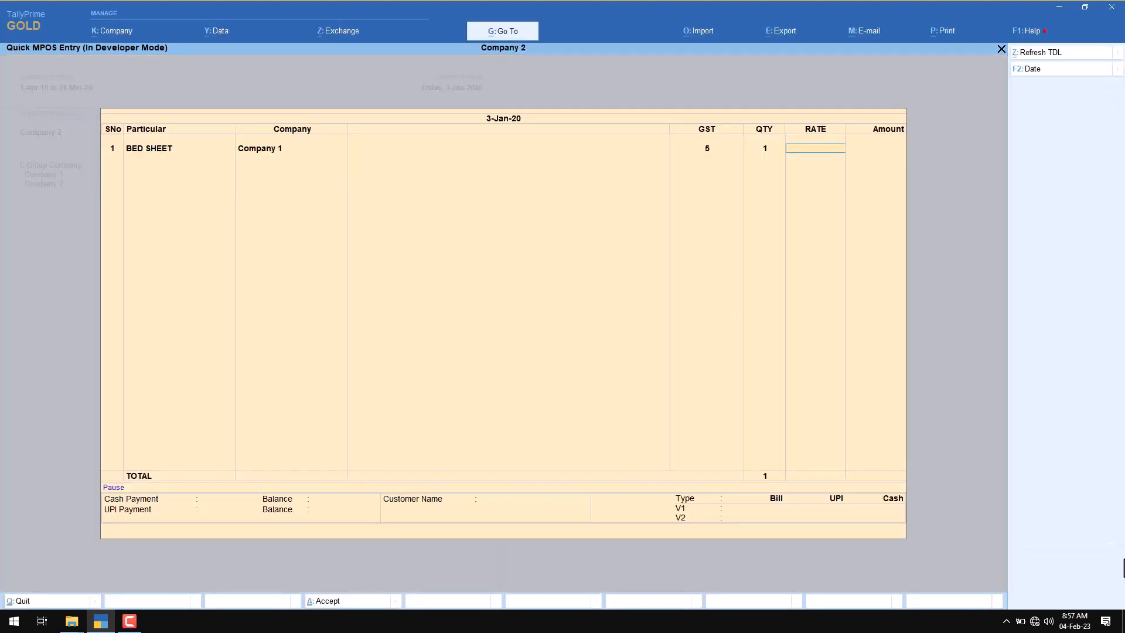
{"action": "key", "text": "BackSpace"}
{"action": "type", "text": "2"}
{"action": "key", "text": "Return"}
{"action": "type", "text": "900"}
{"action": "key", "text": "Return"}
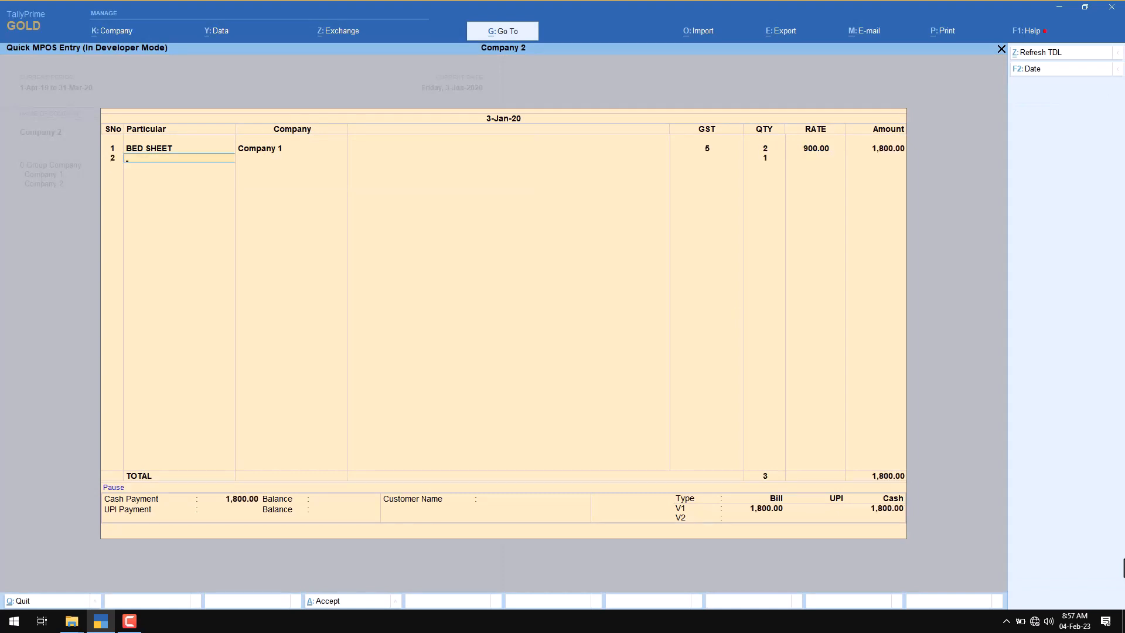
Add the item Ladies Pant from Company 2 with quantity 3 and rate 1200
{"action": "key", "text": "Down"}
{"action": "key", "text": "Down"}
{"action": "key", "text": "Down"}
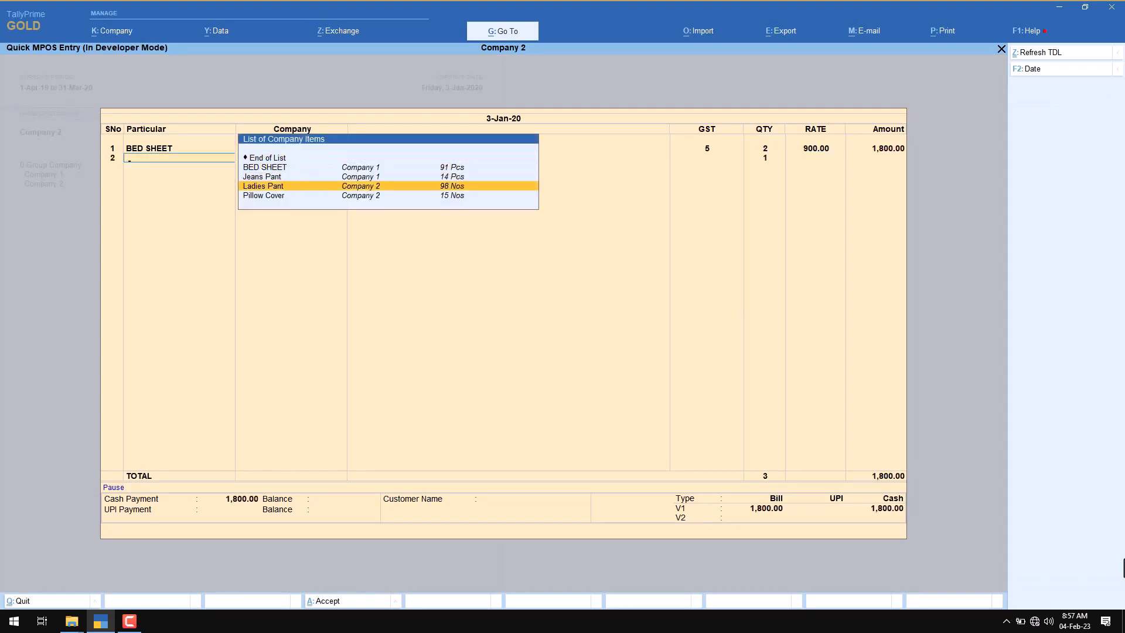
{"action": "key", "text": "Return"}
{"action": "type", "text": "3"}
{"action": "key", "text": "Return"}
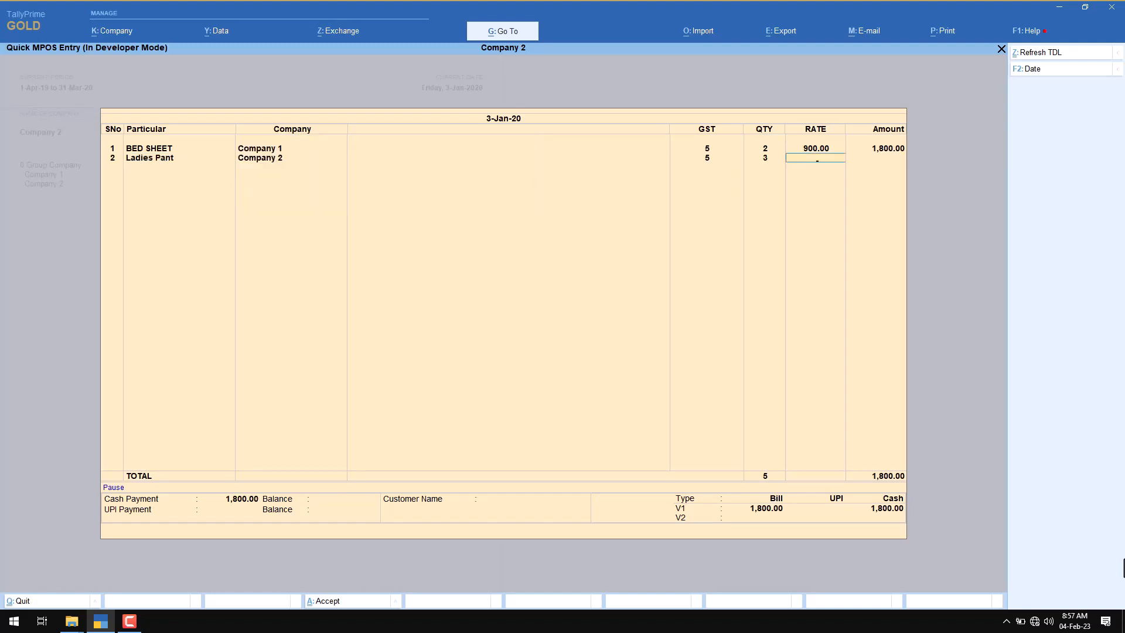
{"action": "type", "text": "1200"}
{"action": "key", "text": "Return"}
Add the item Jeans Pant from Company 1 with quantity 2 and rate 1500
{"action": "key", "text": "Down"}
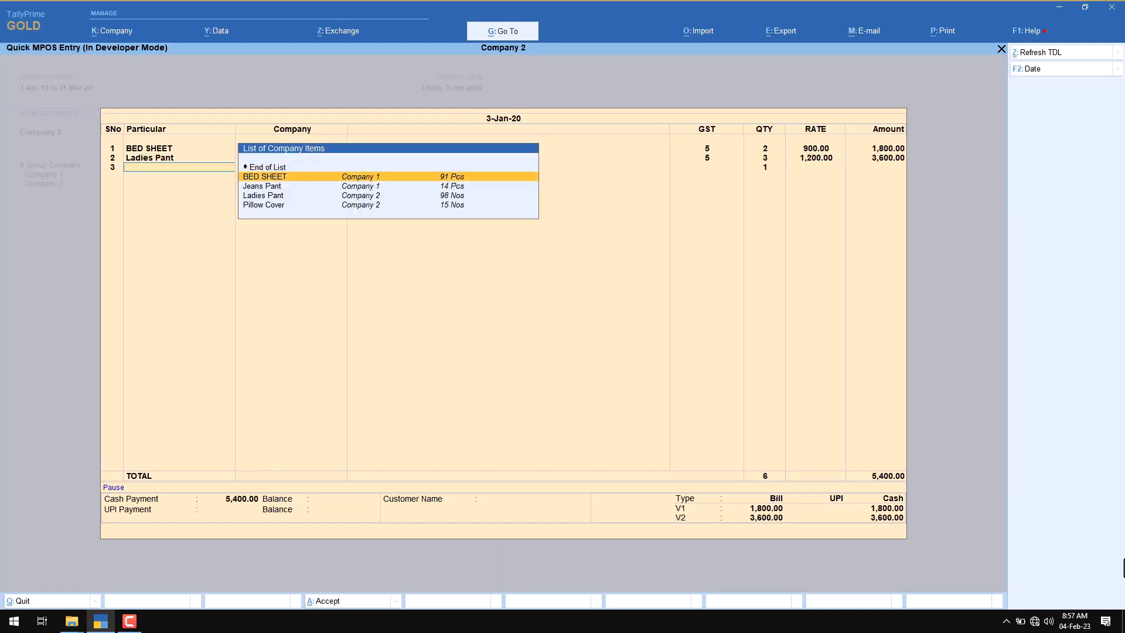
{"action": "key", "text": "Down"}
{"action": "key", "text": "Return"}
{"action": "key", "text": "Return"}
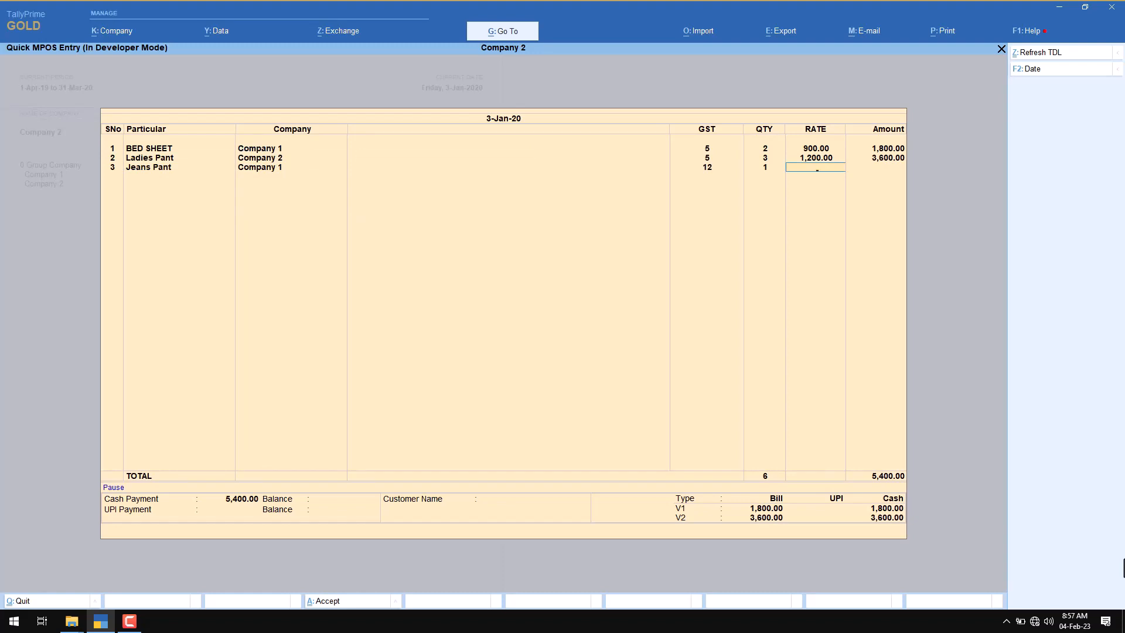
{"action": "key", "text": "BackSpace"}
{"action": "type", "text": "2"}
{"action": "key", "text": "Return"}
{"action": "type", "text": "1500"}
{"action": "key", "text": "Return"}
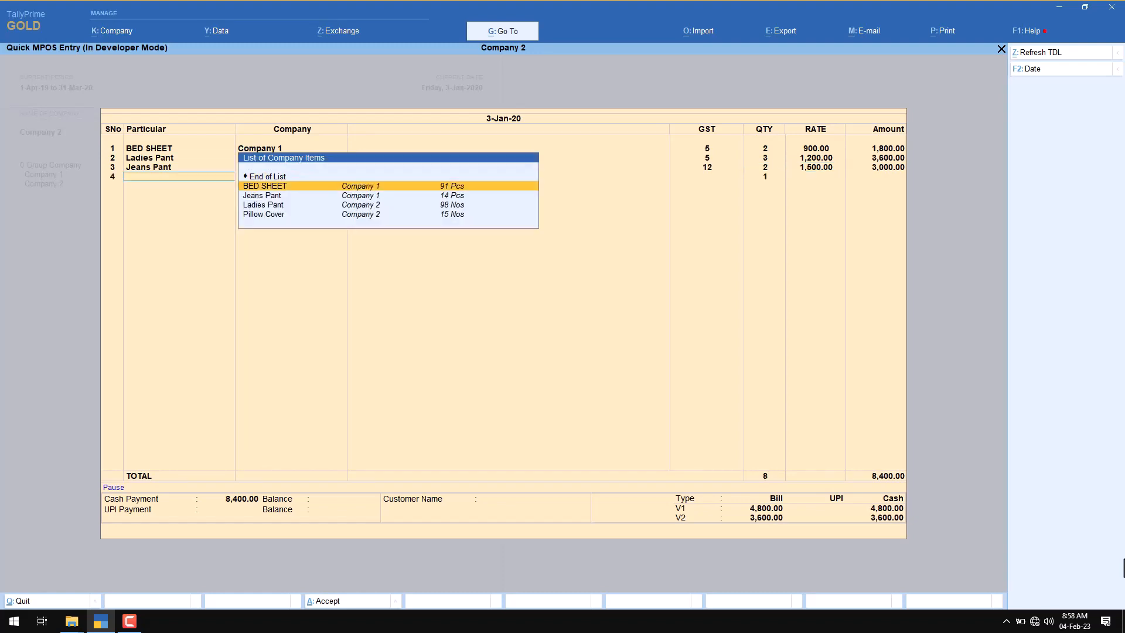
Add the item Pillow Cover from Company 2 with quantity 6 and rate 150, then end the item list
{"action": "key", "text": "Down"}
{"action": "key", "text": "Down"}
{"action": "key", "text": "Down"}
{"action": "key", "text": "Return"}
{"action": "key", "text": "Return"}
{"action": "key", "text": "BackSpace"}
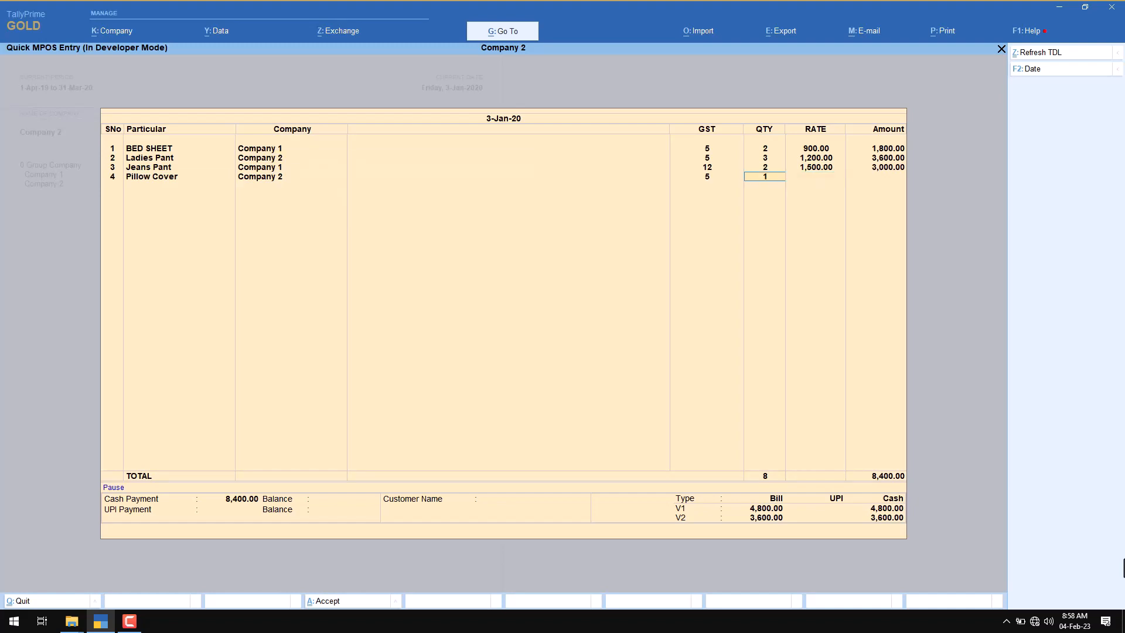
{"action": "type", "text": "6"}
{"action": "key", "text": "Return"}
{"action": "type", "text": "150"}
{"action": "key", "text": "Return"}
{"action": "key", "text": "Return"}
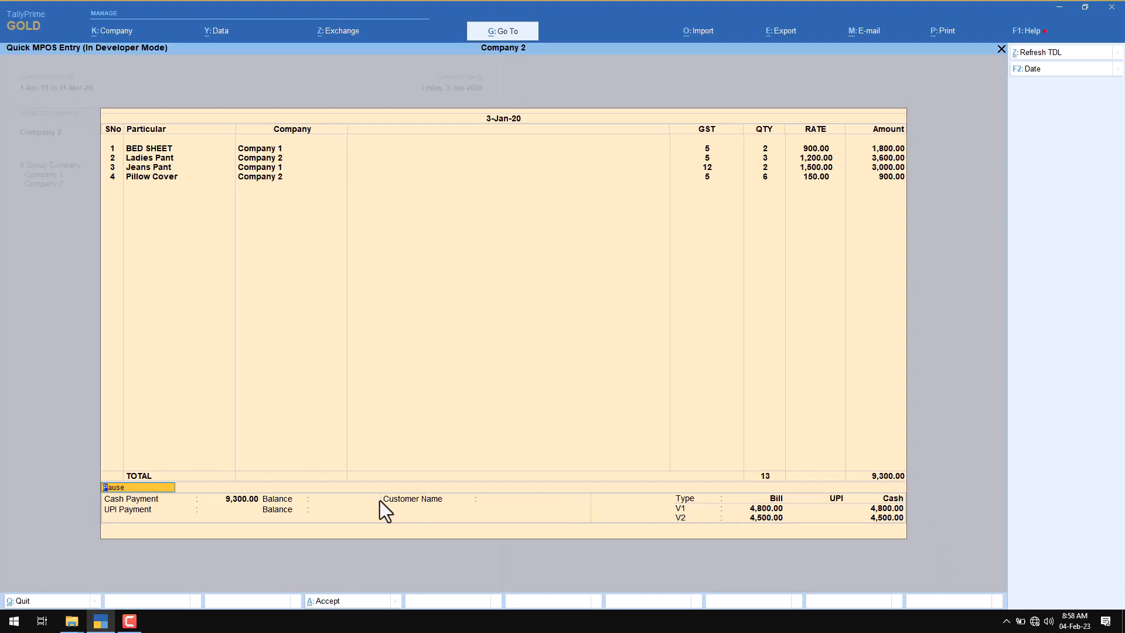
Split the payment into 2300 cash and 7000 UPI
{"action": "left_click", "coordinate": [248, 502]}
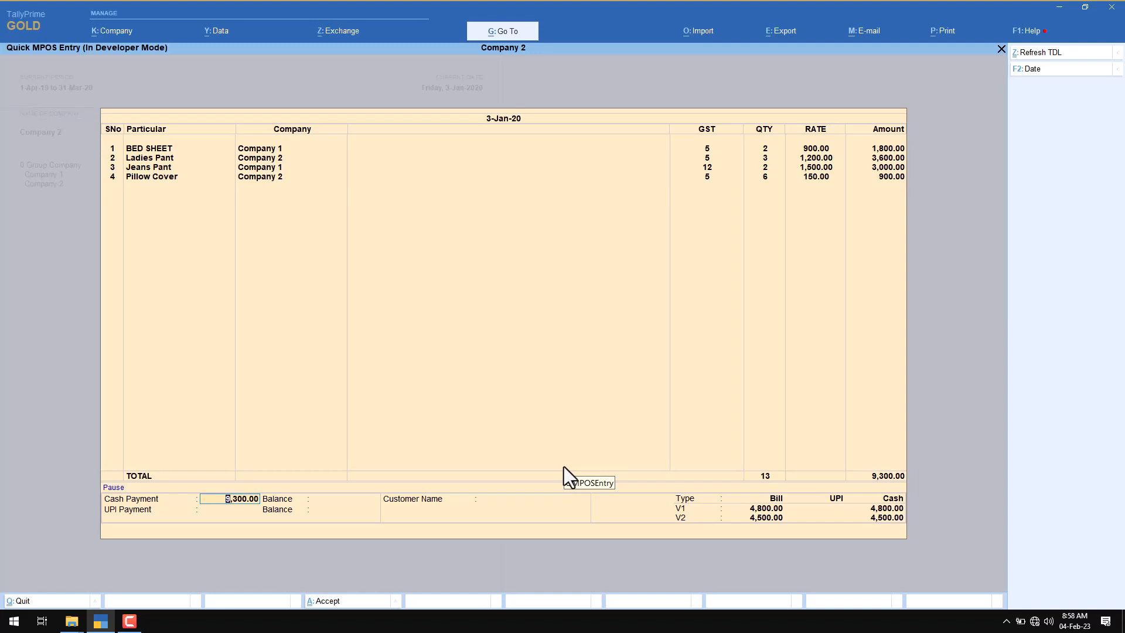
{"action": "type", "text": "2300"}
{"action": "key", "text": "Return"}
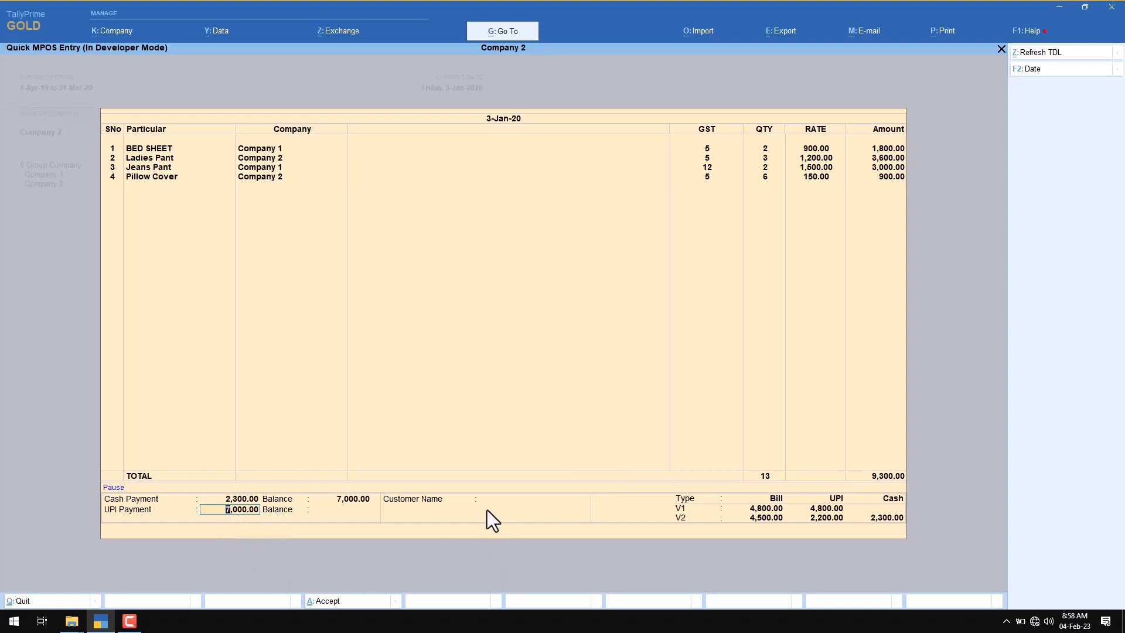
{"action": "key", "text": "Return"}
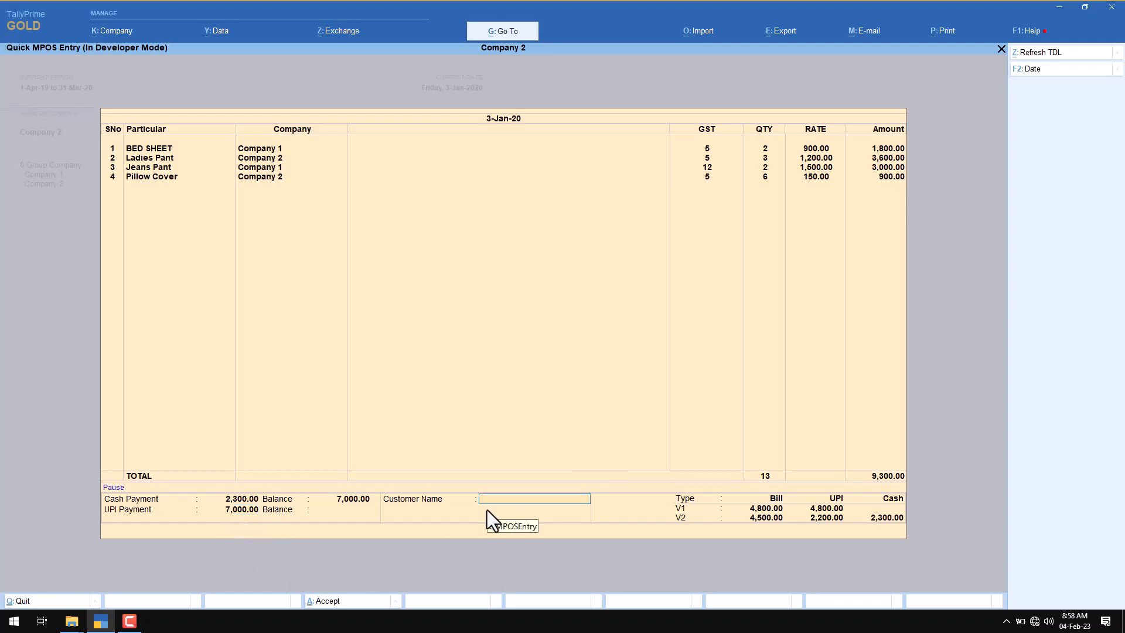
Enter the customer's name and accept the Multi POS entry
{"action": "type", "text": "Gopi"}
{"action": "key", "text": "Return"}
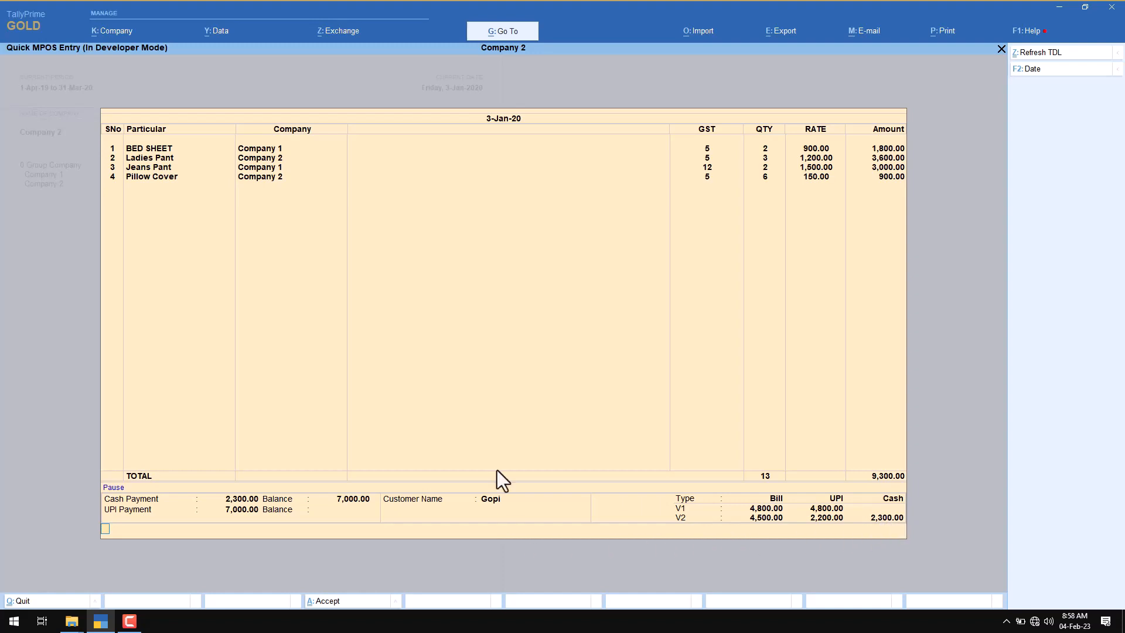
{"action": "key", "text": "Return"}
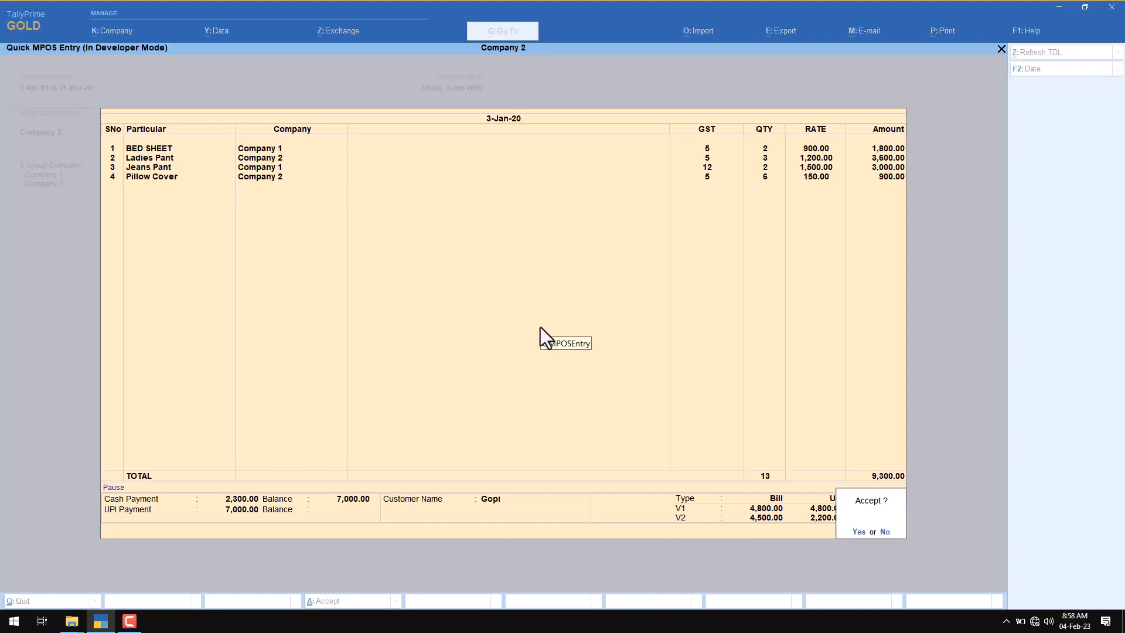
{"action": "key", "text": "Return"}
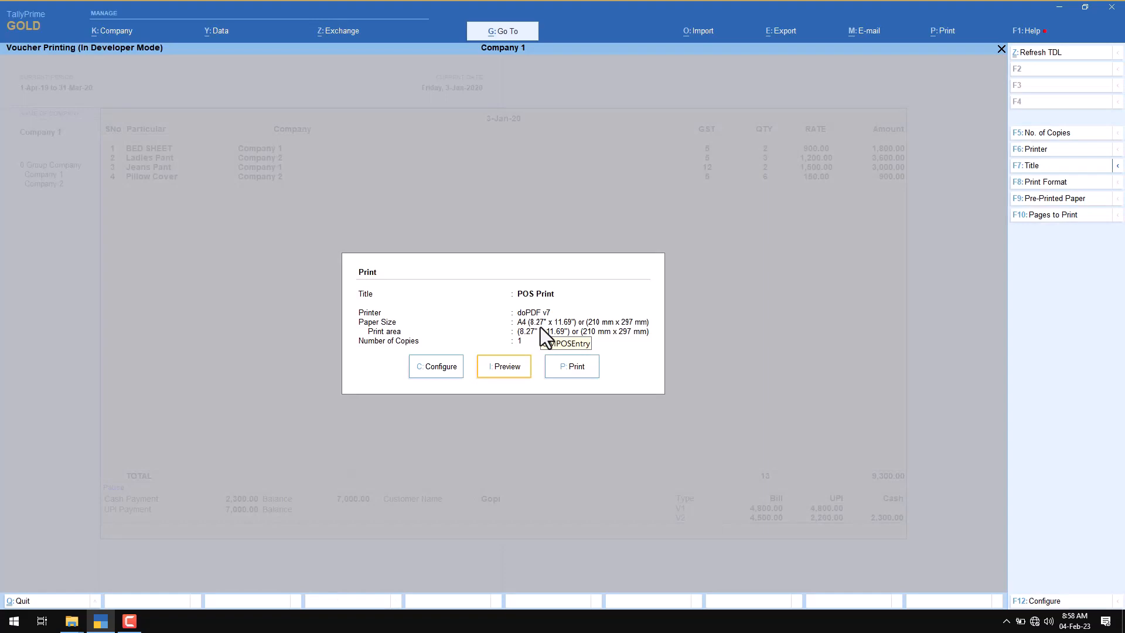
Preview the Company 1 POS bill, check its items, taxes and payment, and close its print window
{"action": "key", "text": "Return"}
{"action": "key", "text": "Return"}
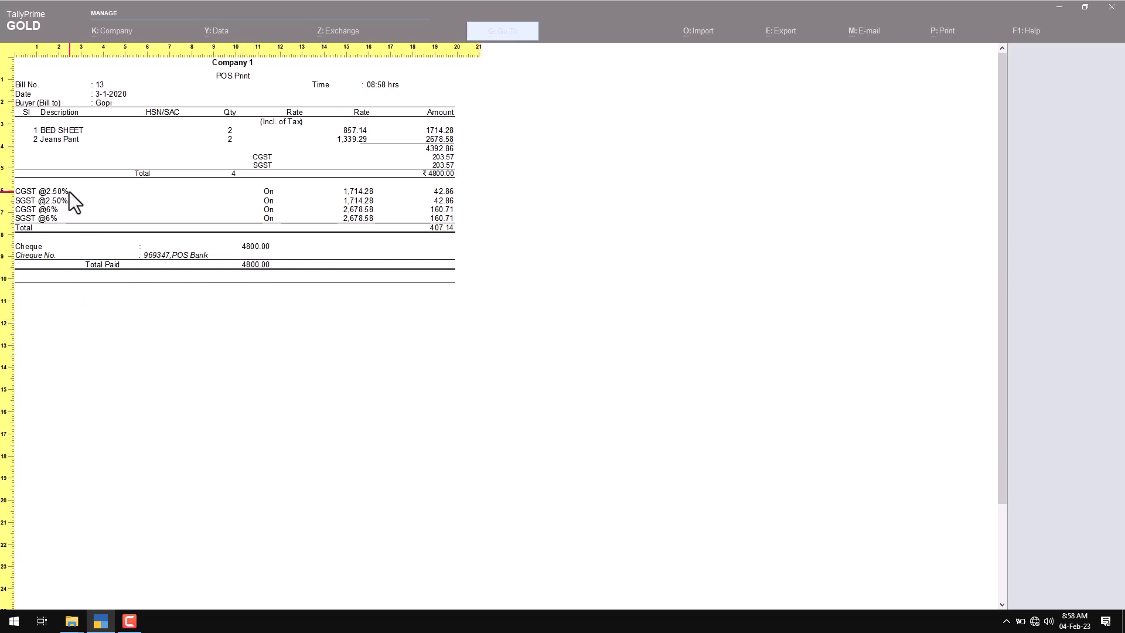
{"action": "key", "text": "Escape"}
{"action": "key", "text": "Escape"}
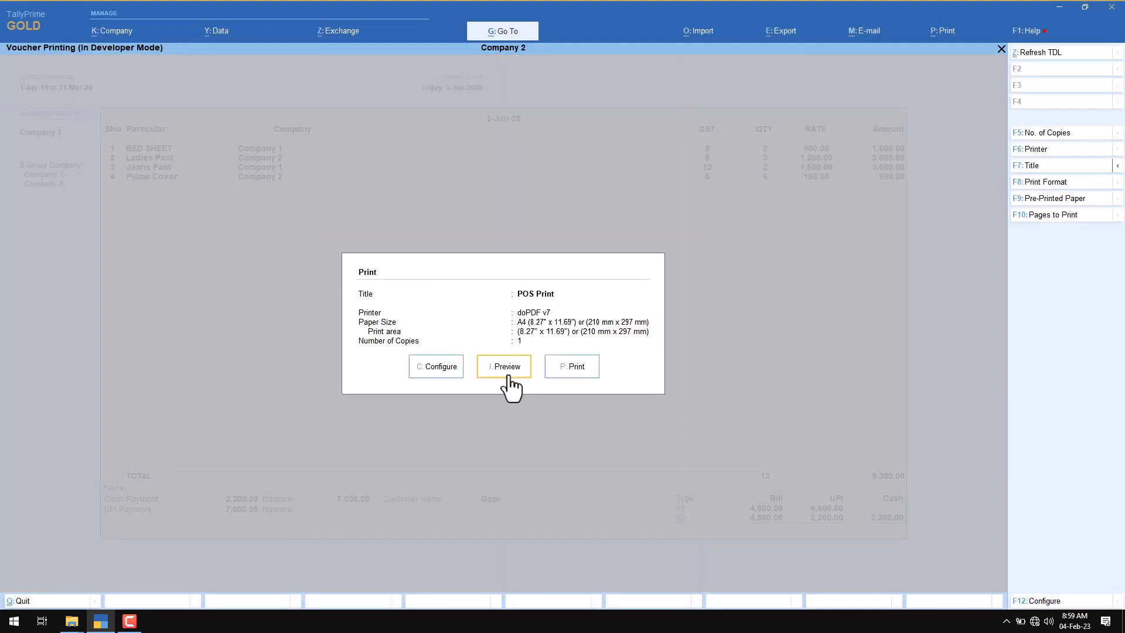
Preview the Company 2 POS bill, check its items and split payment, and return to the Gateway of Tally
{"action": "left_click", "coordinate": [501, 365]}
{"action": "left_click", "coordinate": [502, 364]}
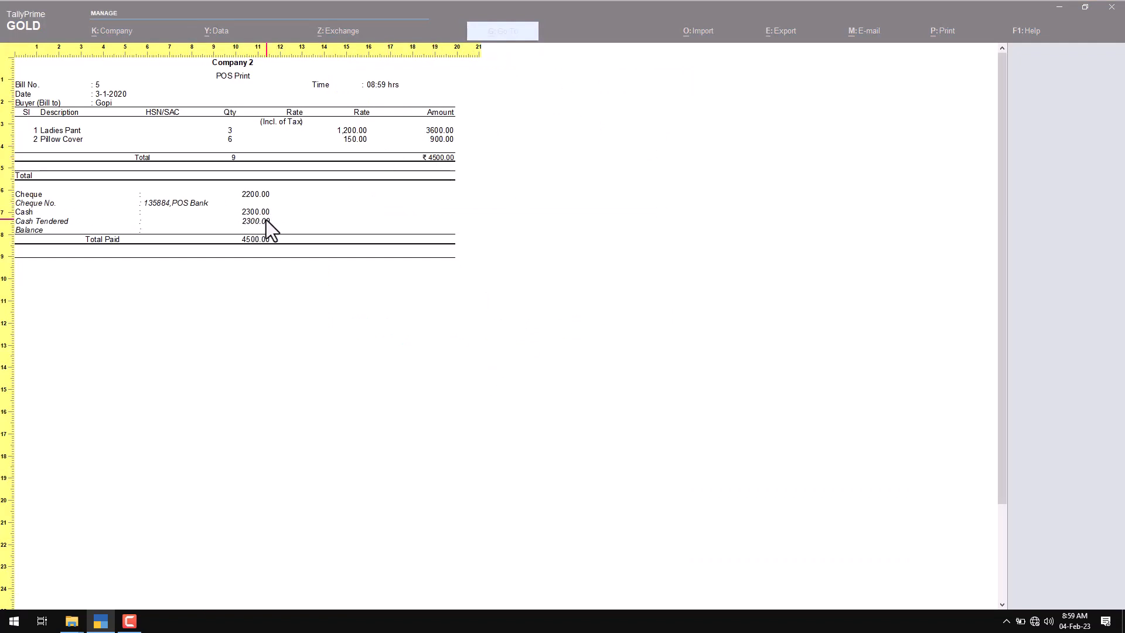
{"action": "key", "text": "Escape"}
{"action": "key", "text": "Escape"}
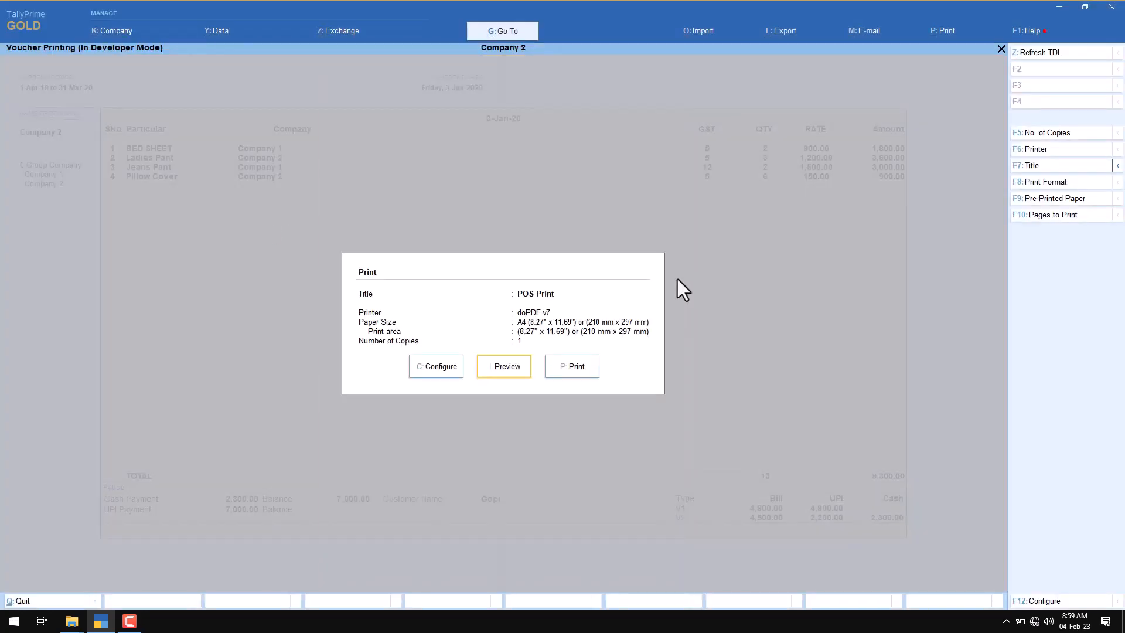
{"action": "key", "text": "Escape"}
{"action": "key", "text": "Escape"}
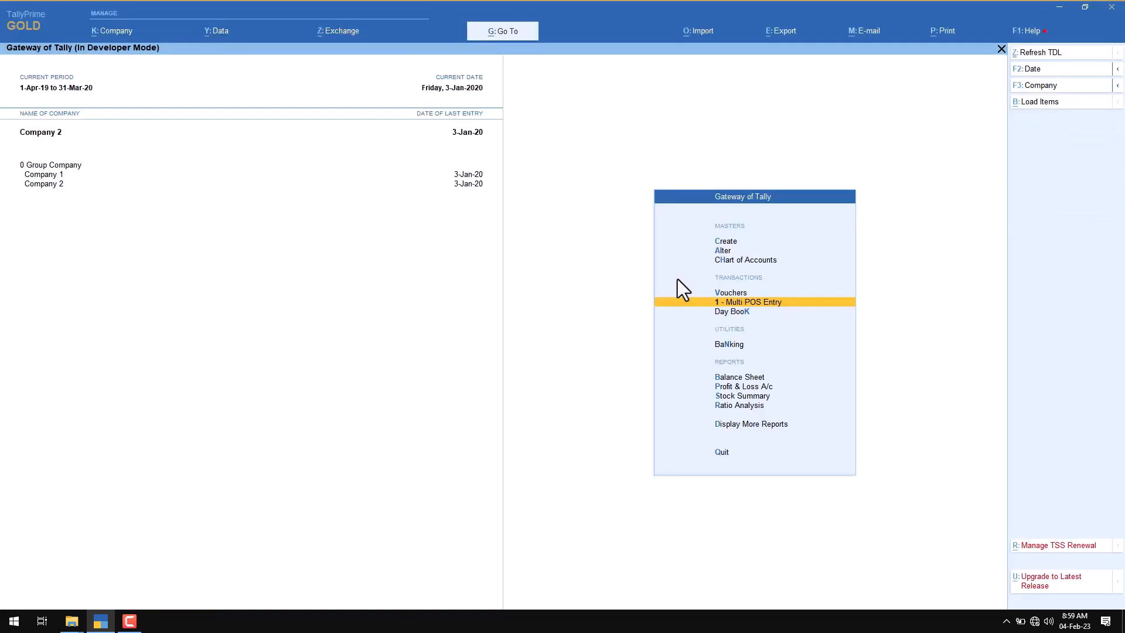
Open the Day Book for Company 2 and inspect the items and payments of its 3-Jan-20 POS 2 voucher
{"action": "key", "text": "Down"}
{"action": "key", "text": "Return"}
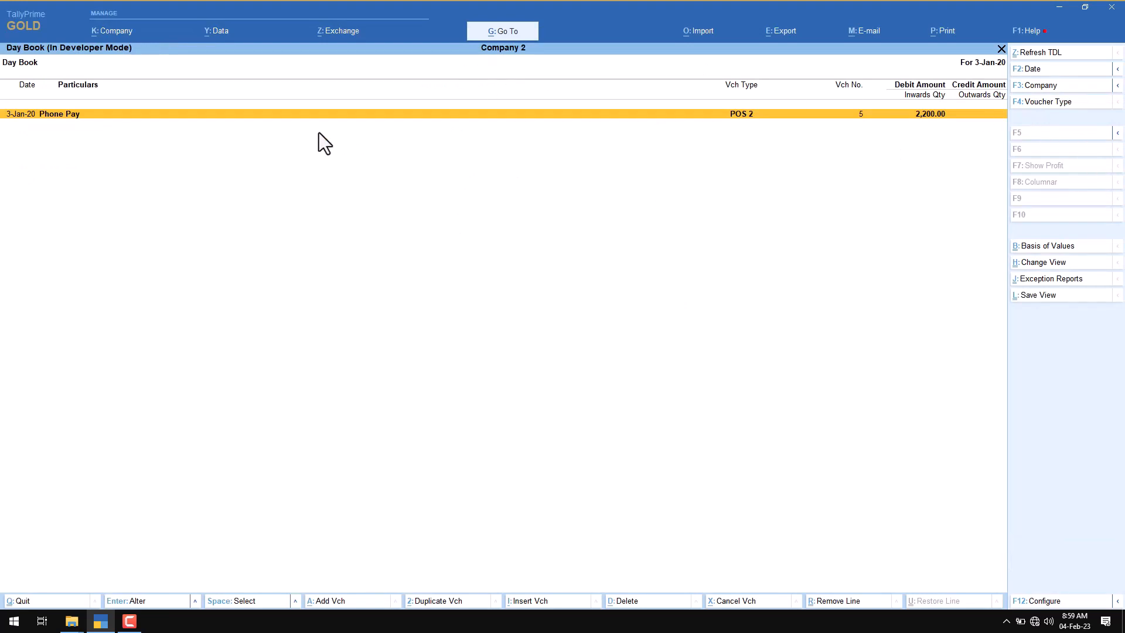
{"action": "key", "text": "Return"}
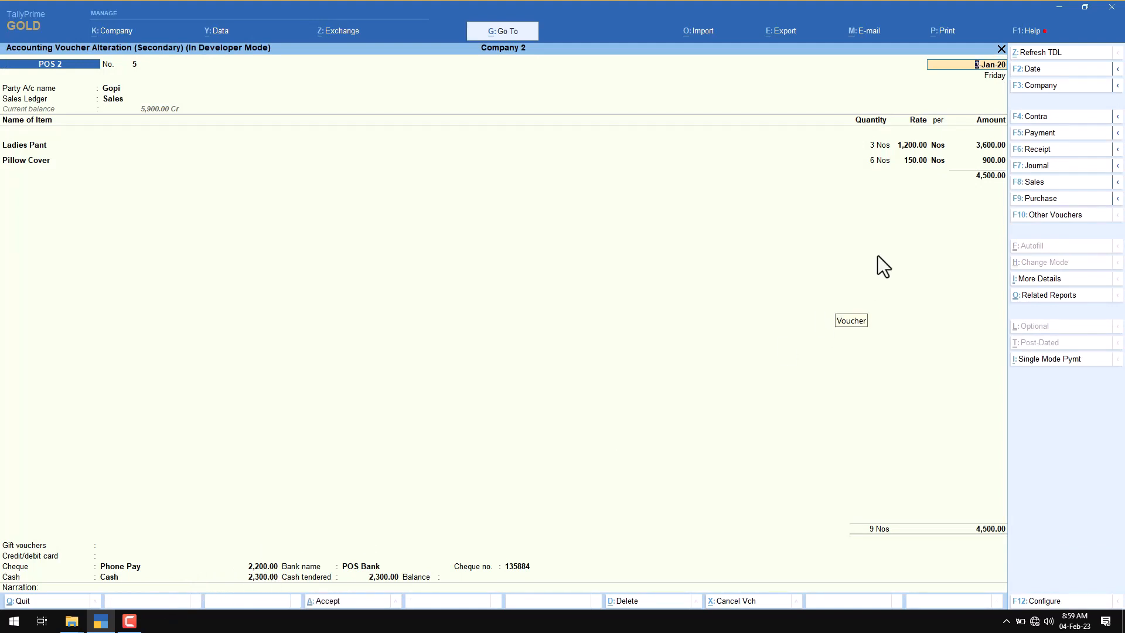
{"action": "key", "text": "Escape"}
Switch the Day Book to Company 1, inspect the 3-Jan-20 POS 1 voucher and leave the Day Book
{"action": "key", "text": "Escape"}
{"action": "key", "text": "Return"}
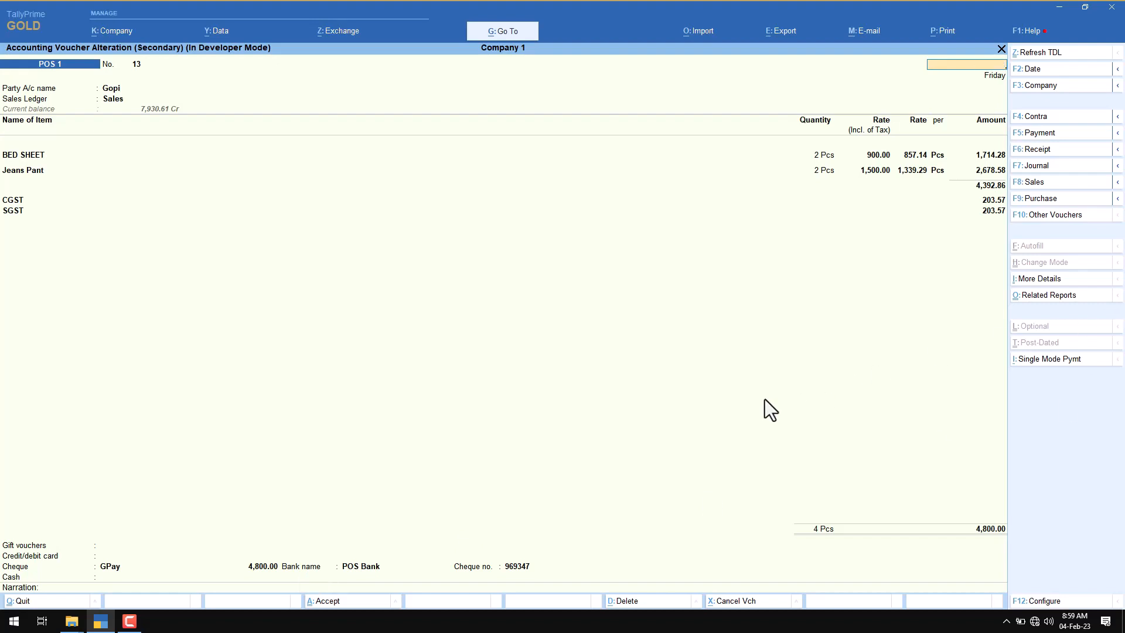
{"action": "key", "text": "Escape"}
{"action": "key", "text": "Return"}
{"action": "key", "text": "Escape"}
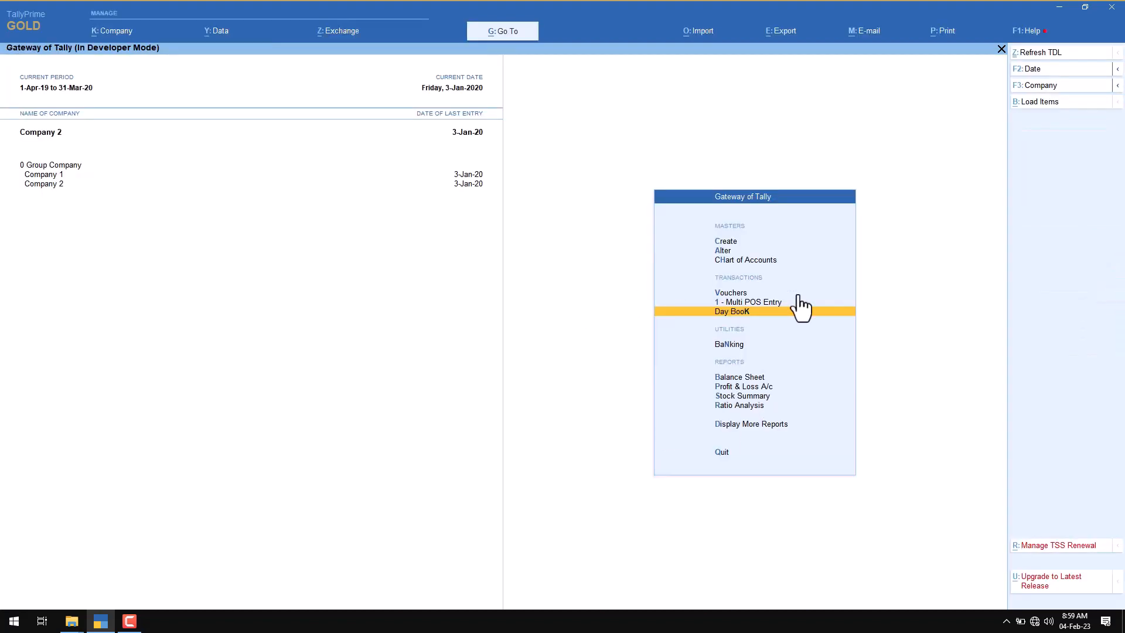